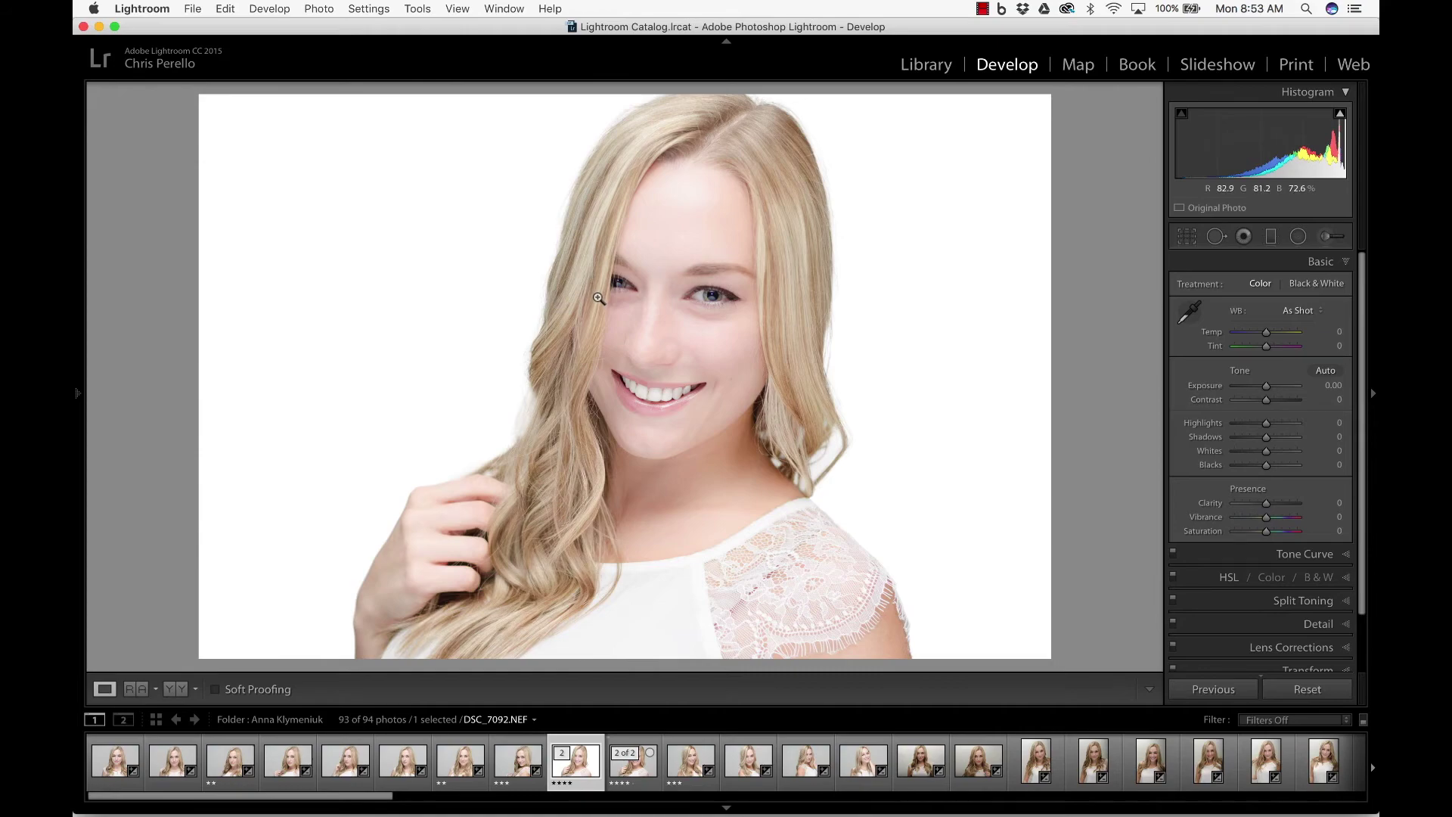
Zoom in on the model's face and activate Spot Removal in Heal mode (size 76, feather 0, opacity 100)
click(624, 292)
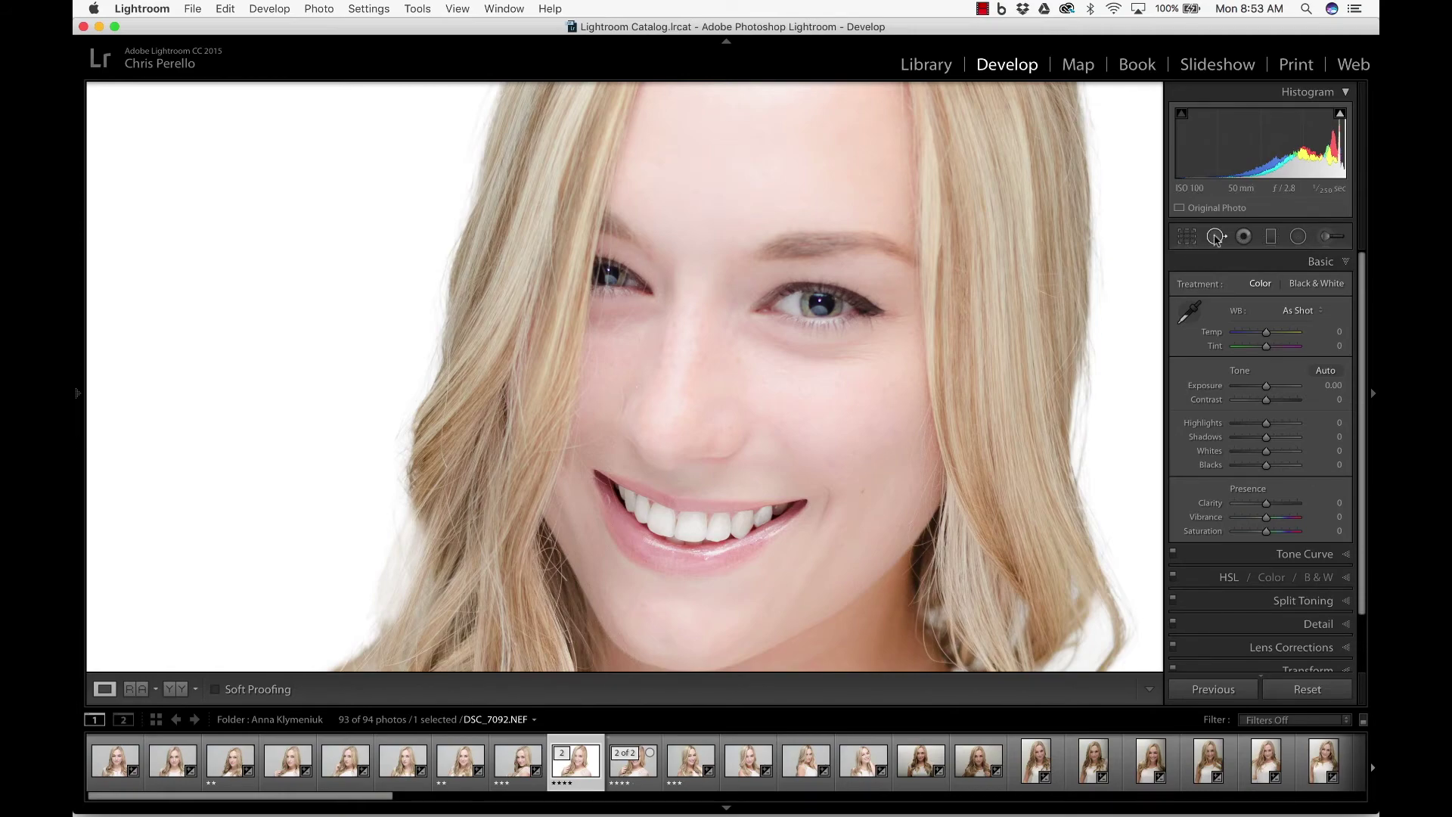
click(1215, 236)
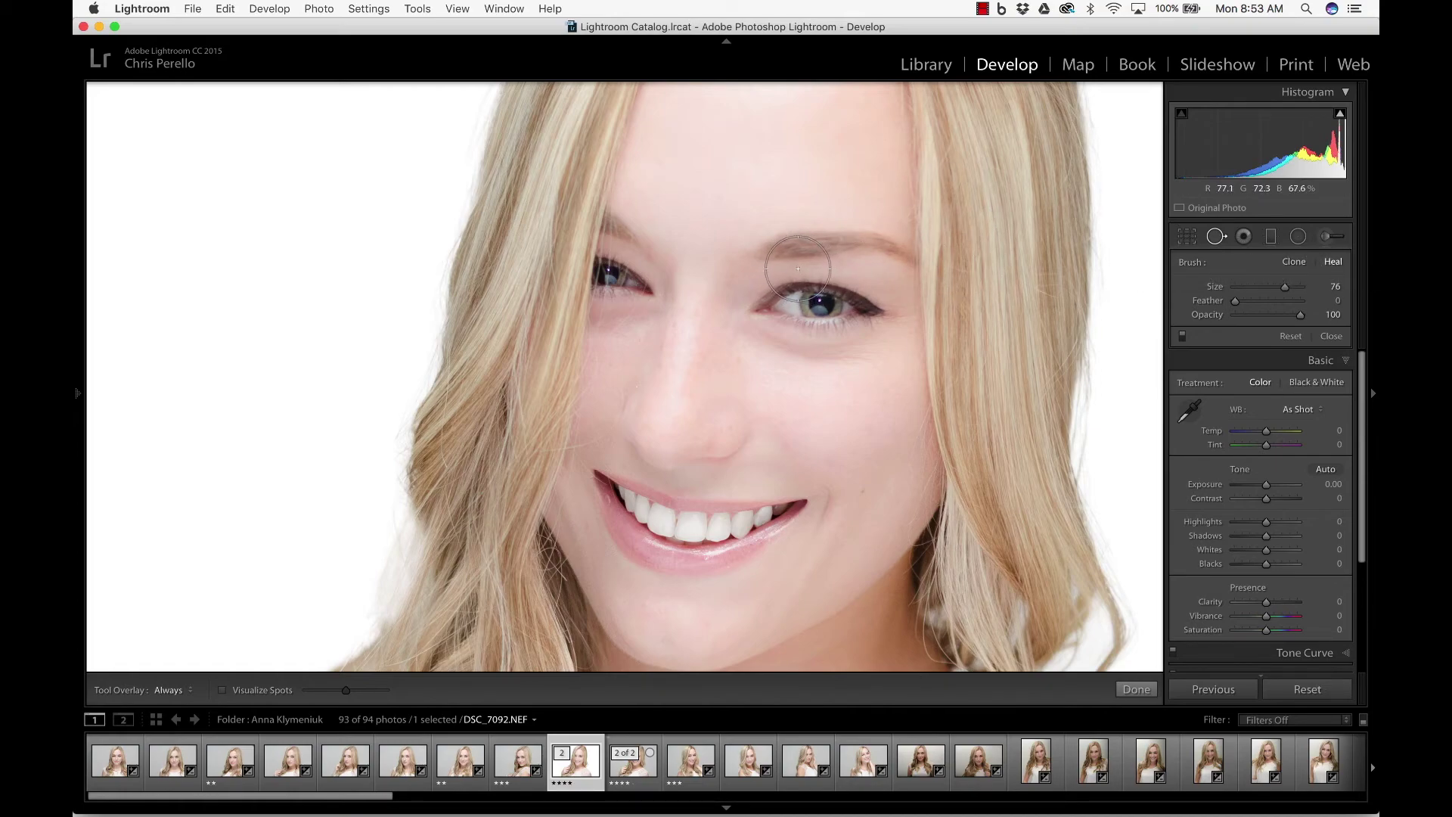
Shrink the brush, zoom in on the left eye, and heal two spots on the stray hair beside it
scroll(798, 268, down, 5)
scroll(795, 269, down, 8)
key(super+equal)
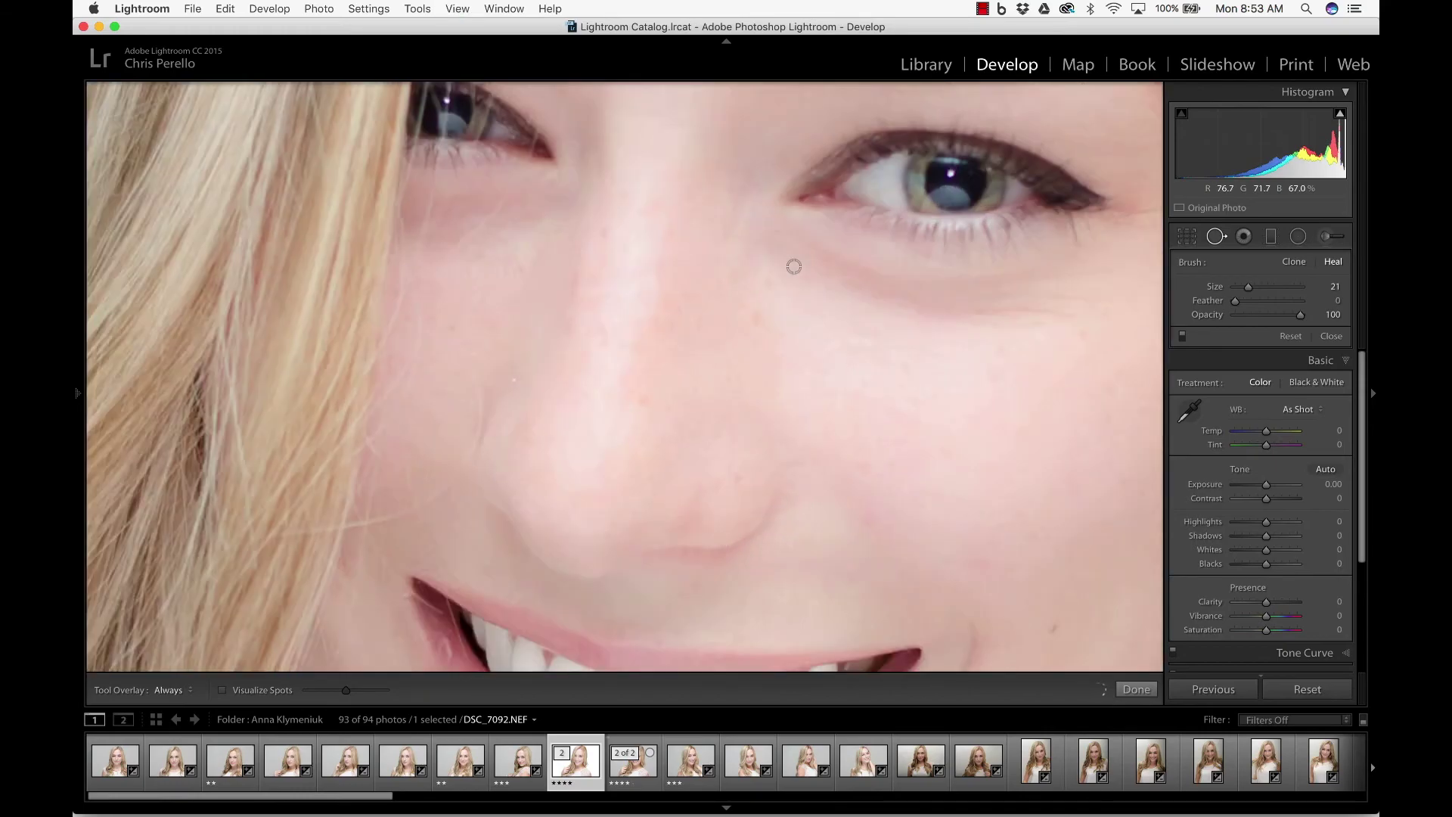
key(super+equal)
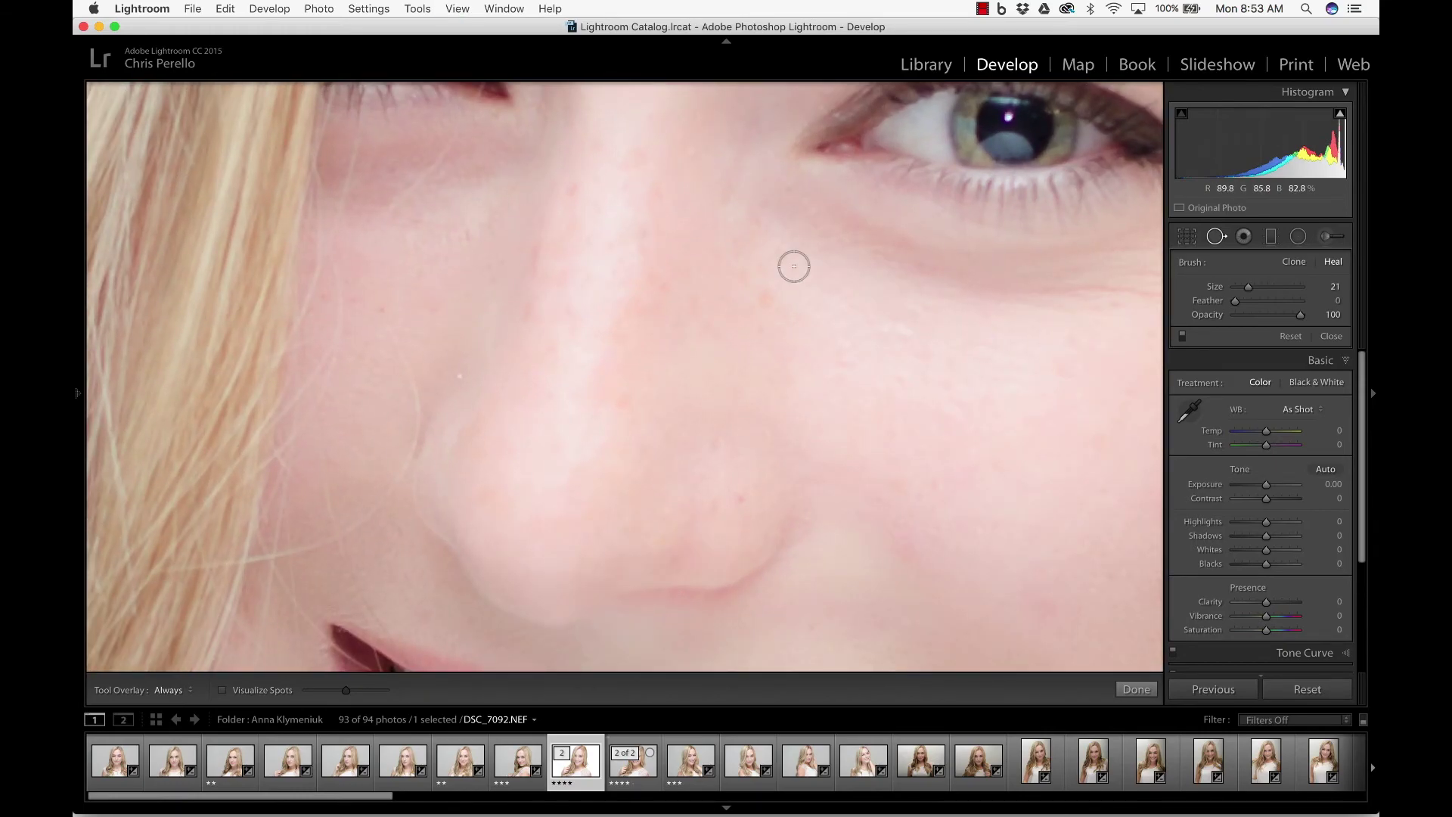
drag(560, 304, 746, 541)
drag(694, 422, 704, 474)
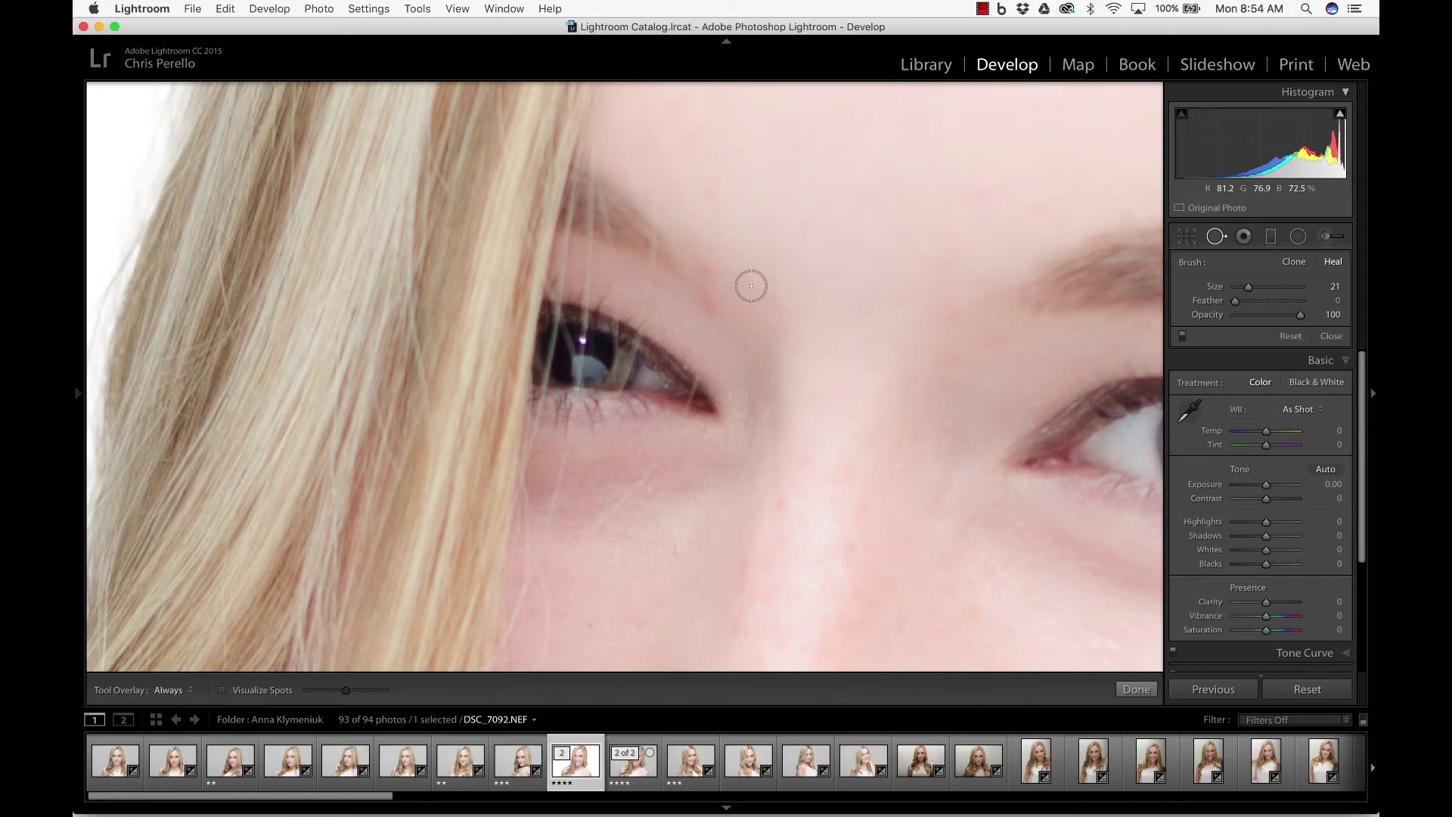
scroll(749, 290, down, 2)
click(705, 270)
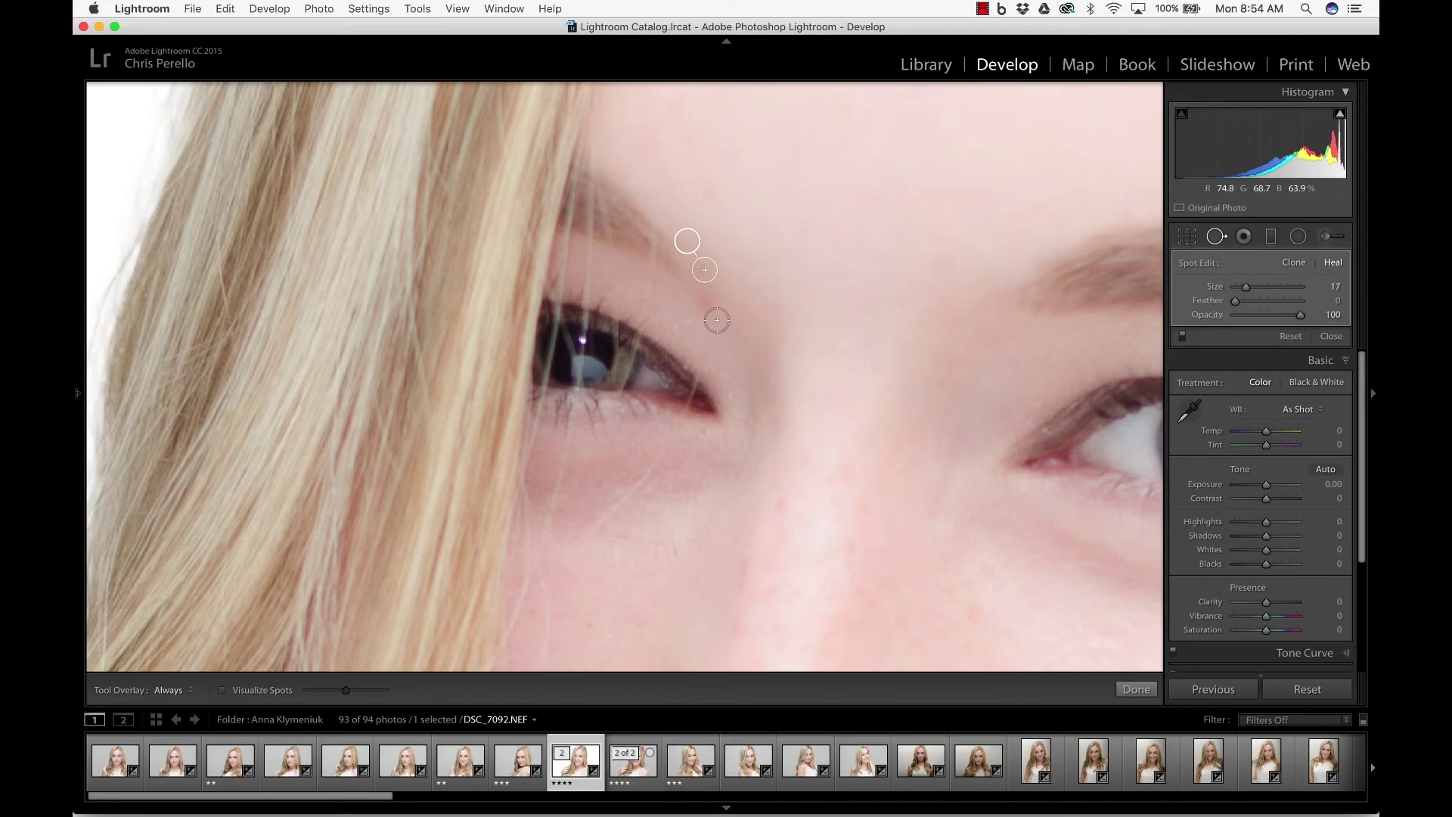
click(704, 300)
Paint a size-6 heal stroke along the stray hair from the eye corner down the cheek
scroll(705, 319, down, 5)
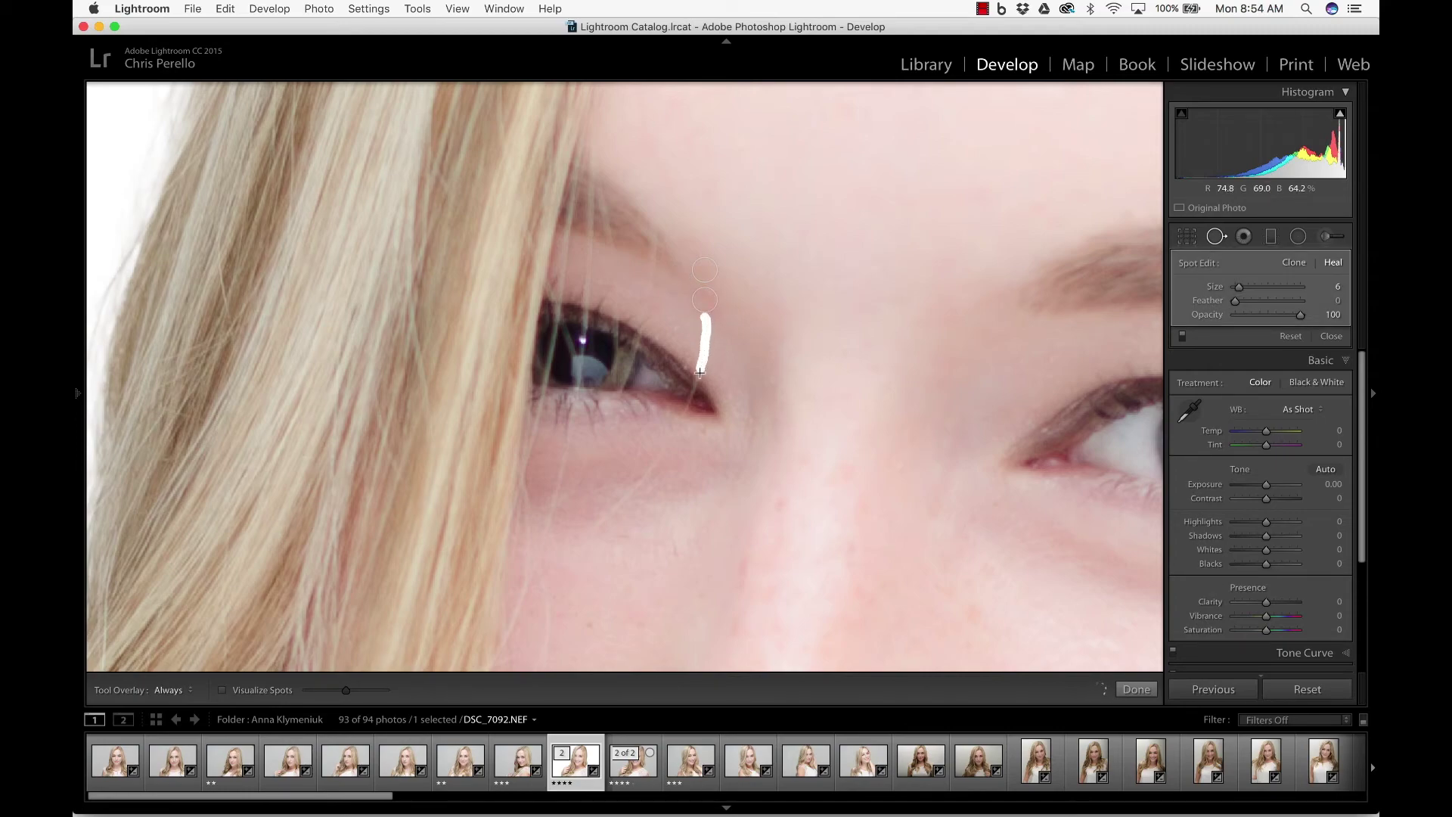
drag(688, 404, 681, 423)
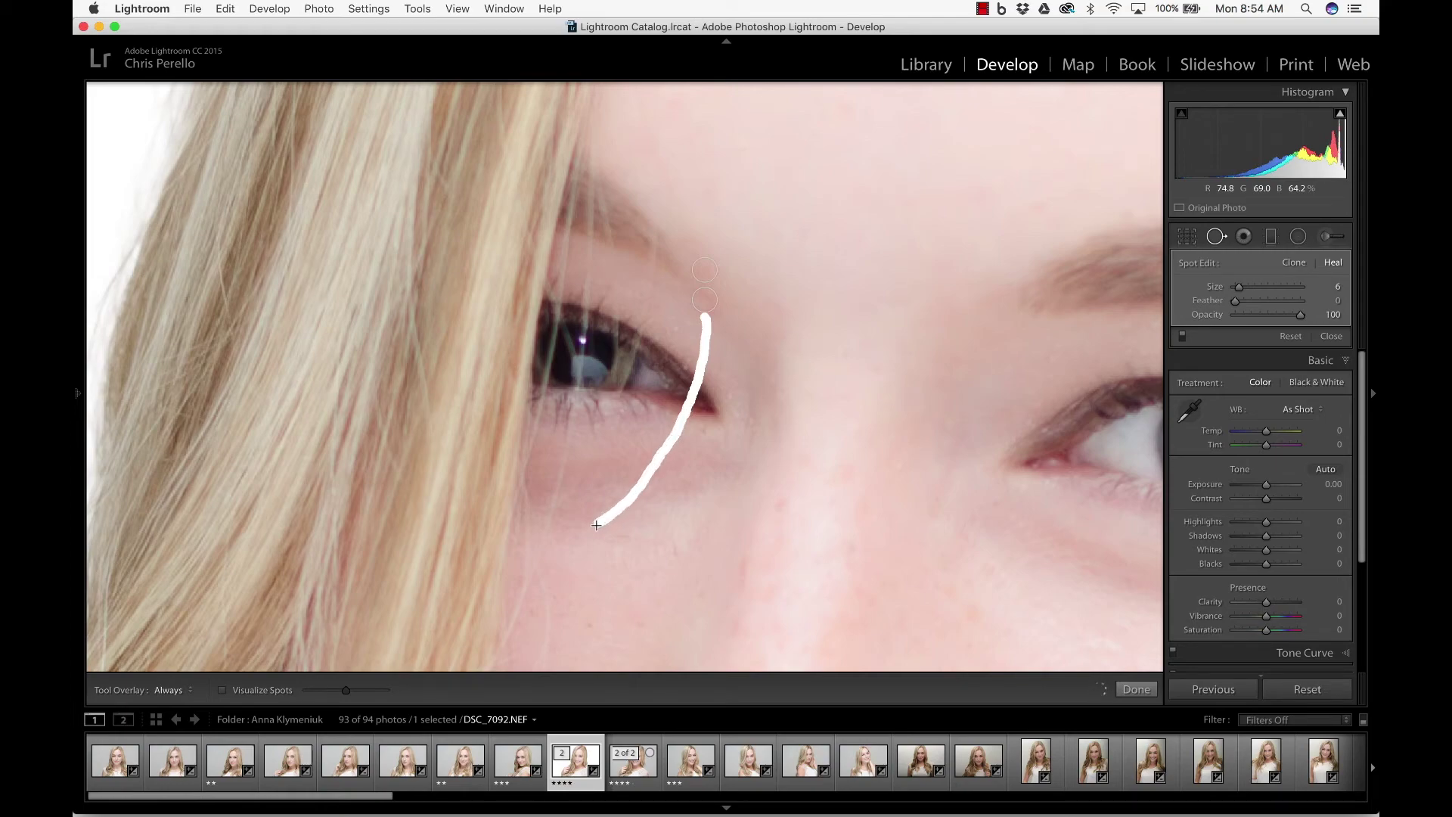
drag(595, 527, 596, 524)
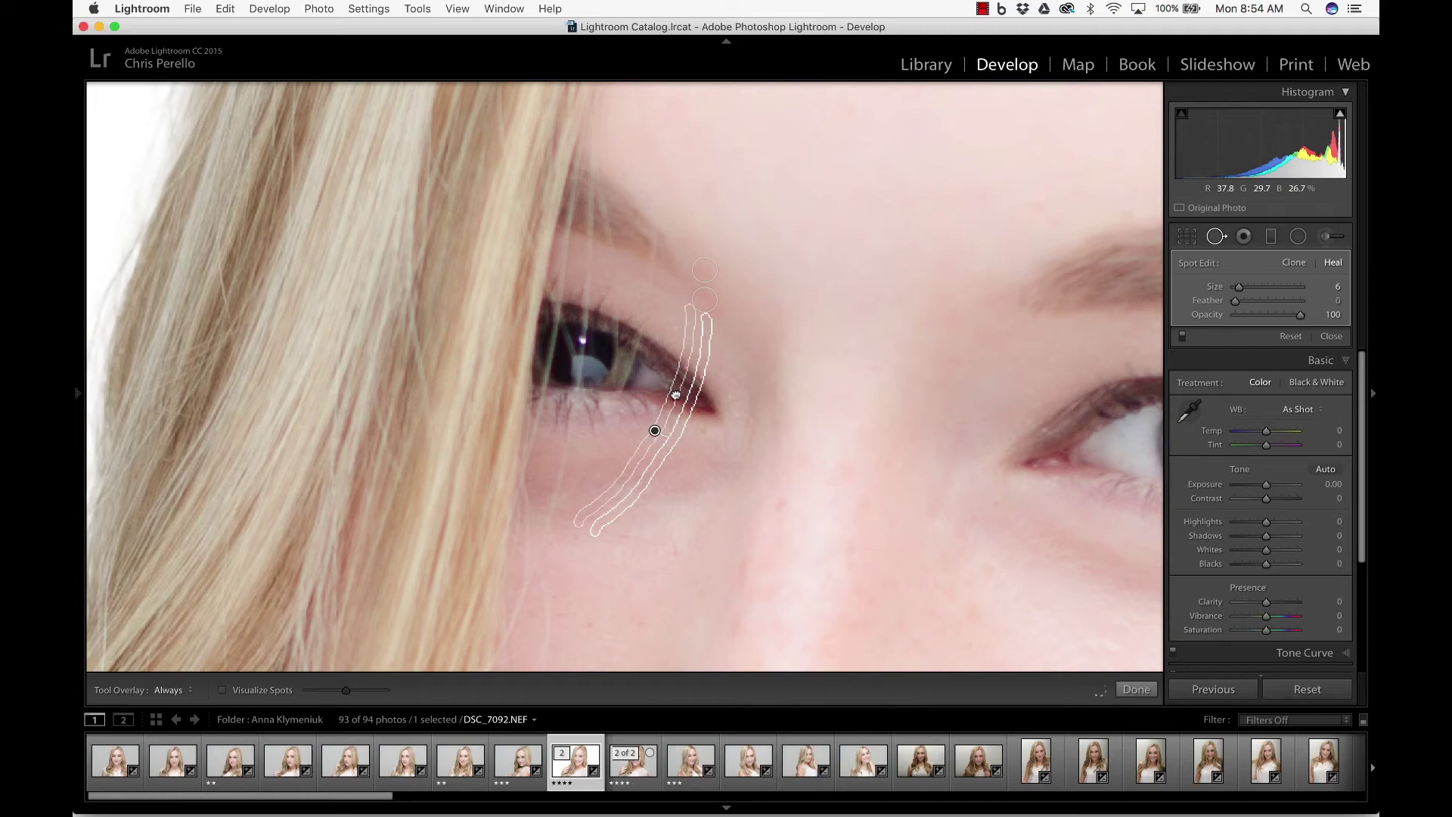
Reposition the heal stroke's sample area, then apply and close Spot Removal
click(677, 394)
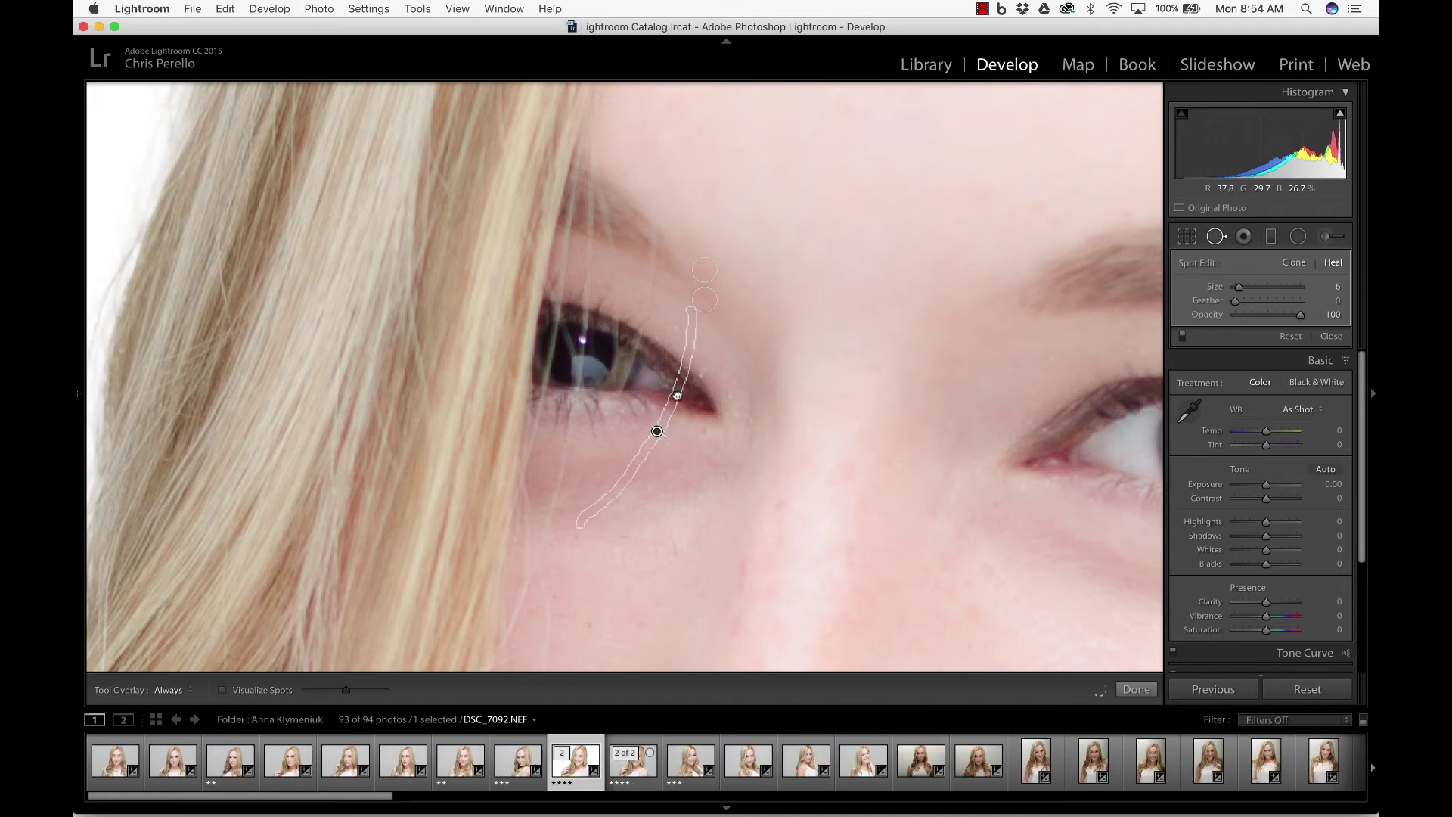
drag(678, 395, 678, 396)
drag(679, 393, 684, 419)
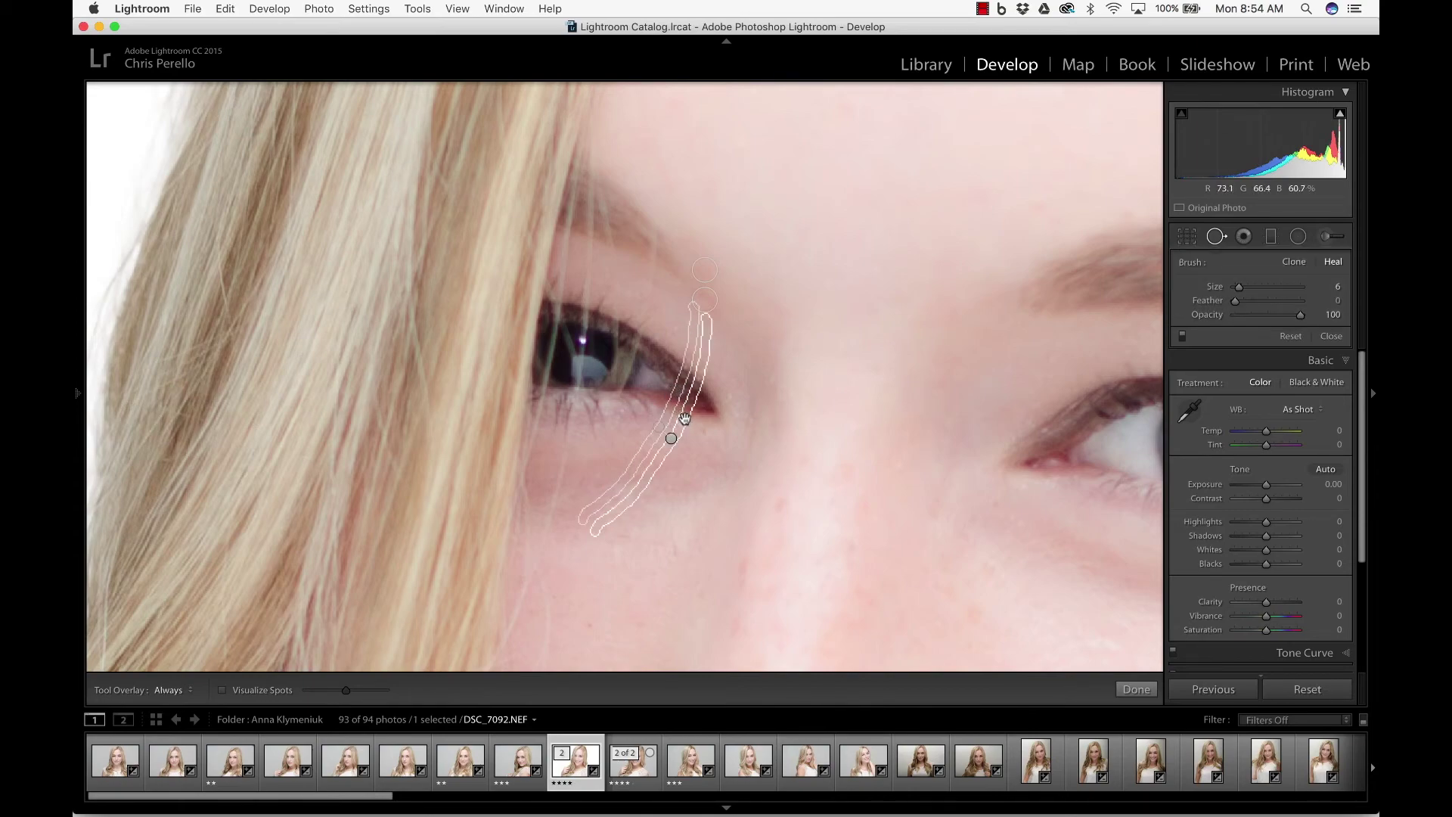
key(q)
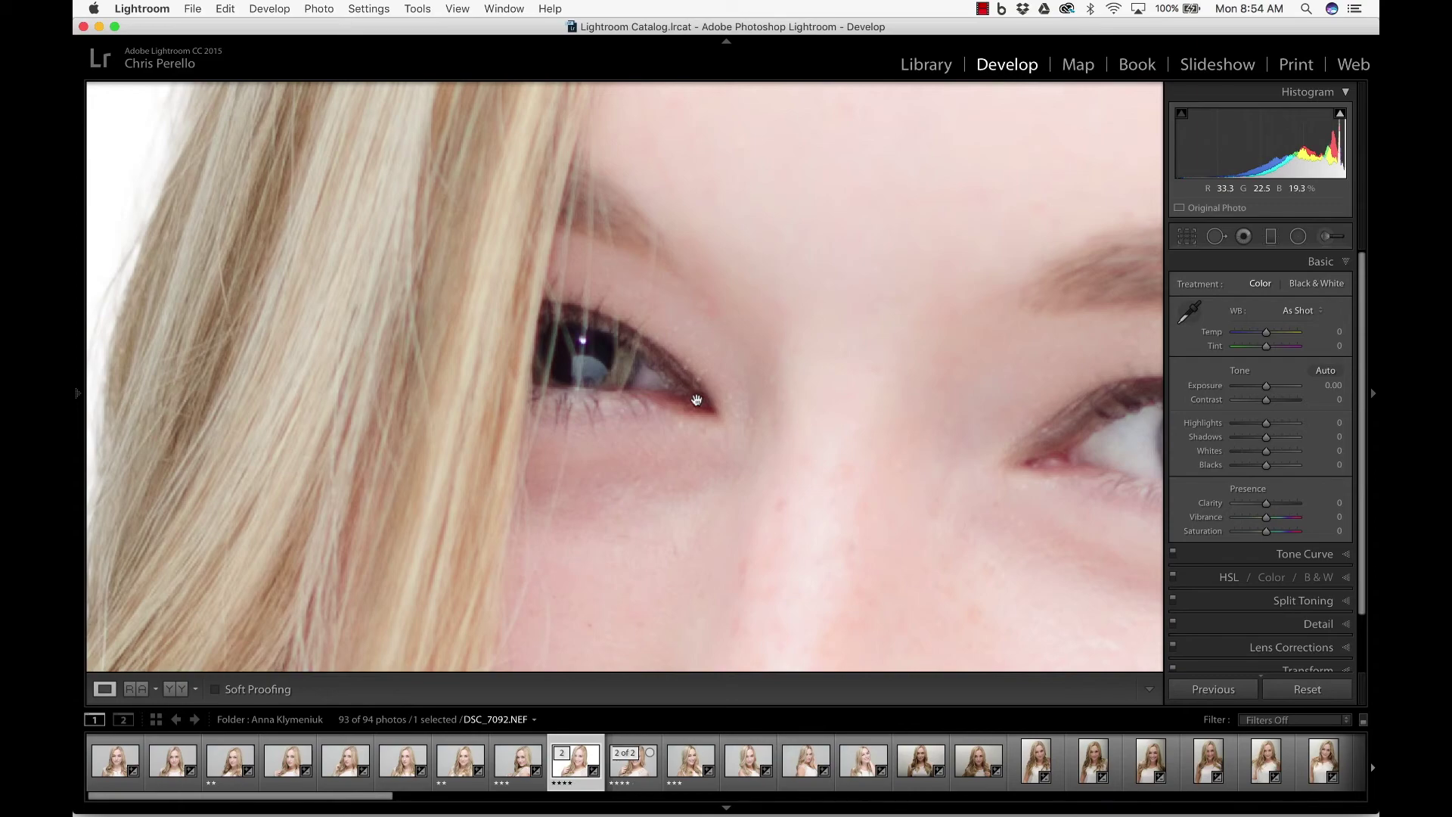
Undo both spot removal edits so the stray hair returns, and fit the whole photo in view
key(z)
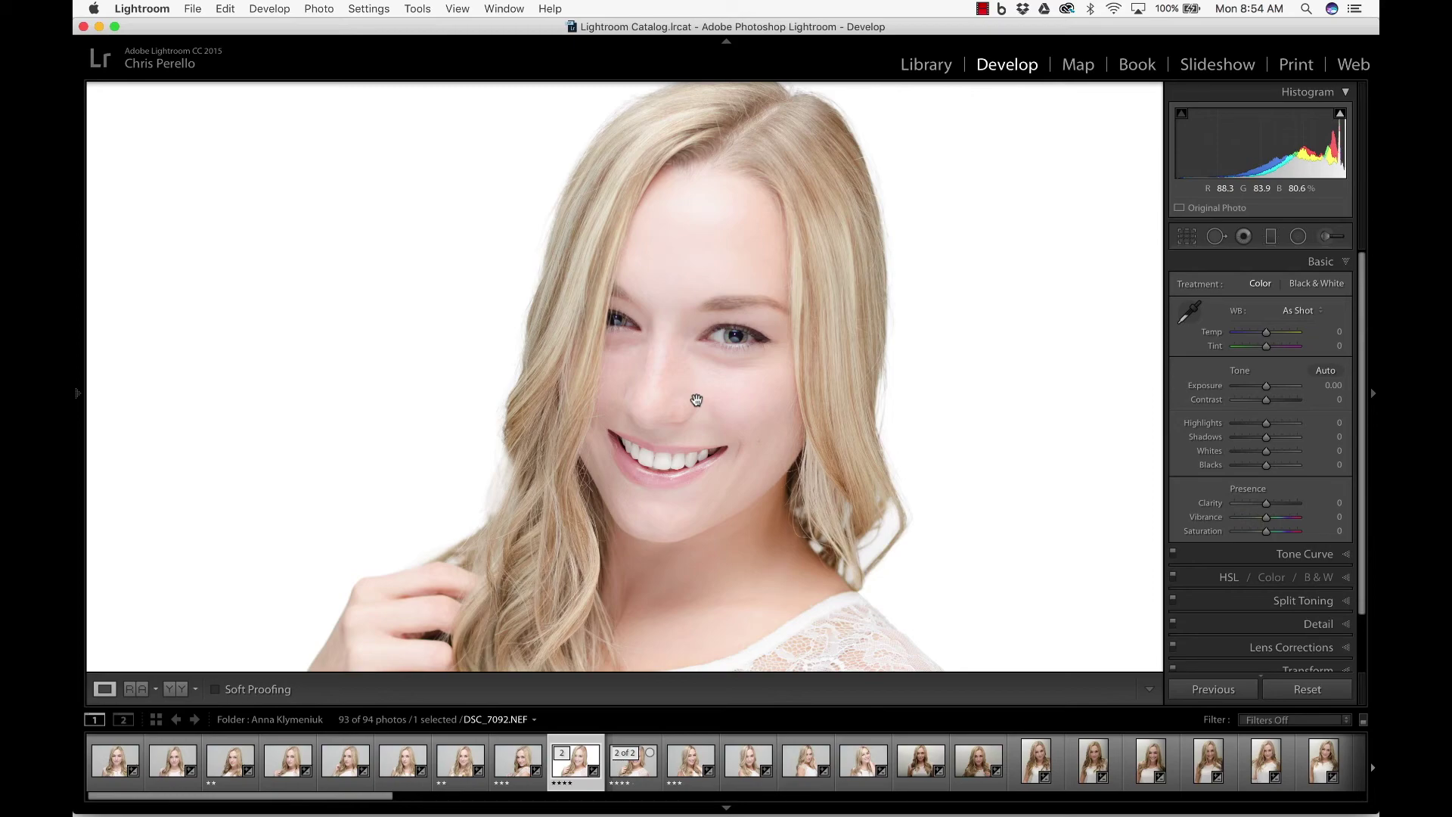
key(z)
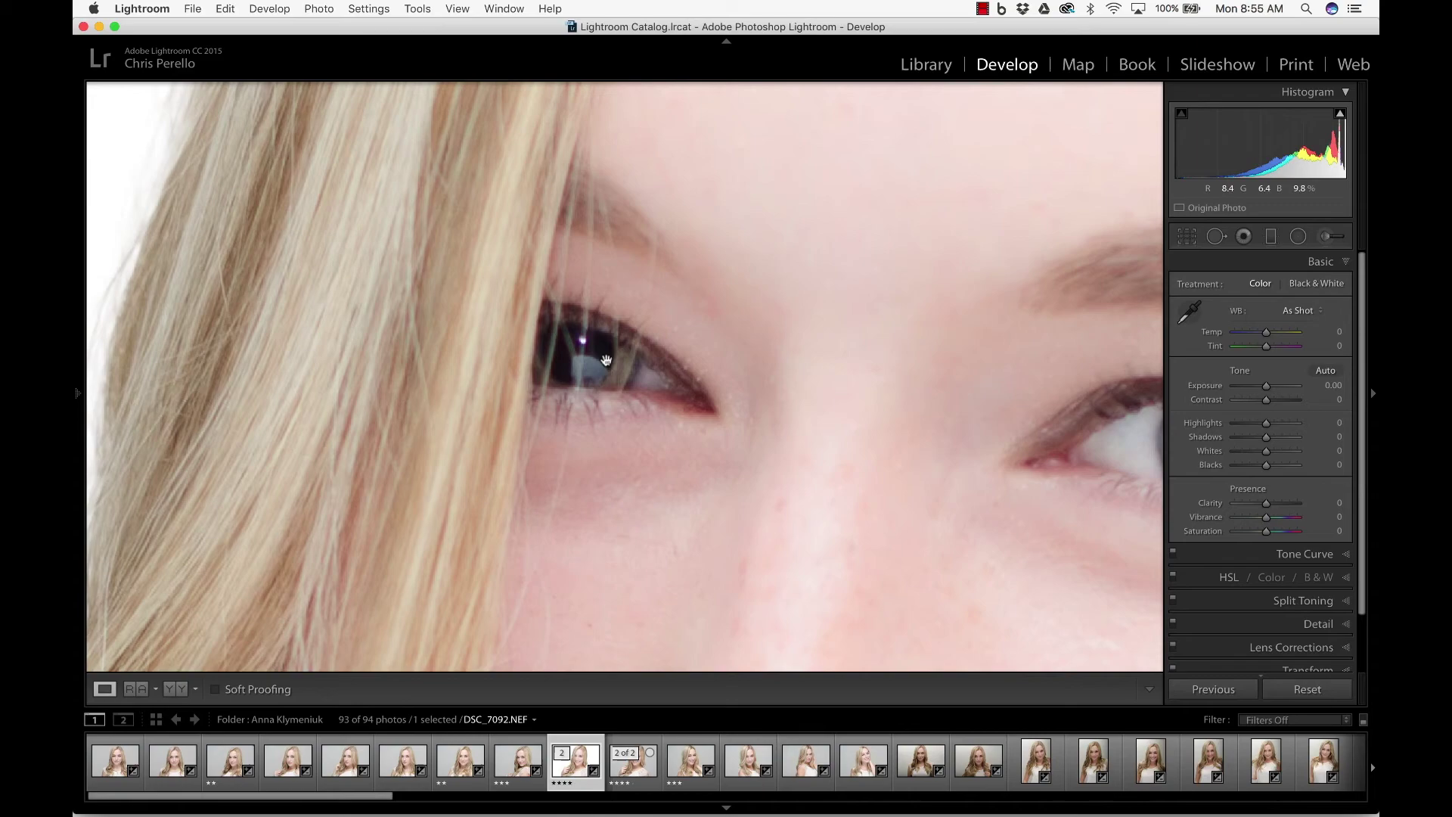
key(super+z)
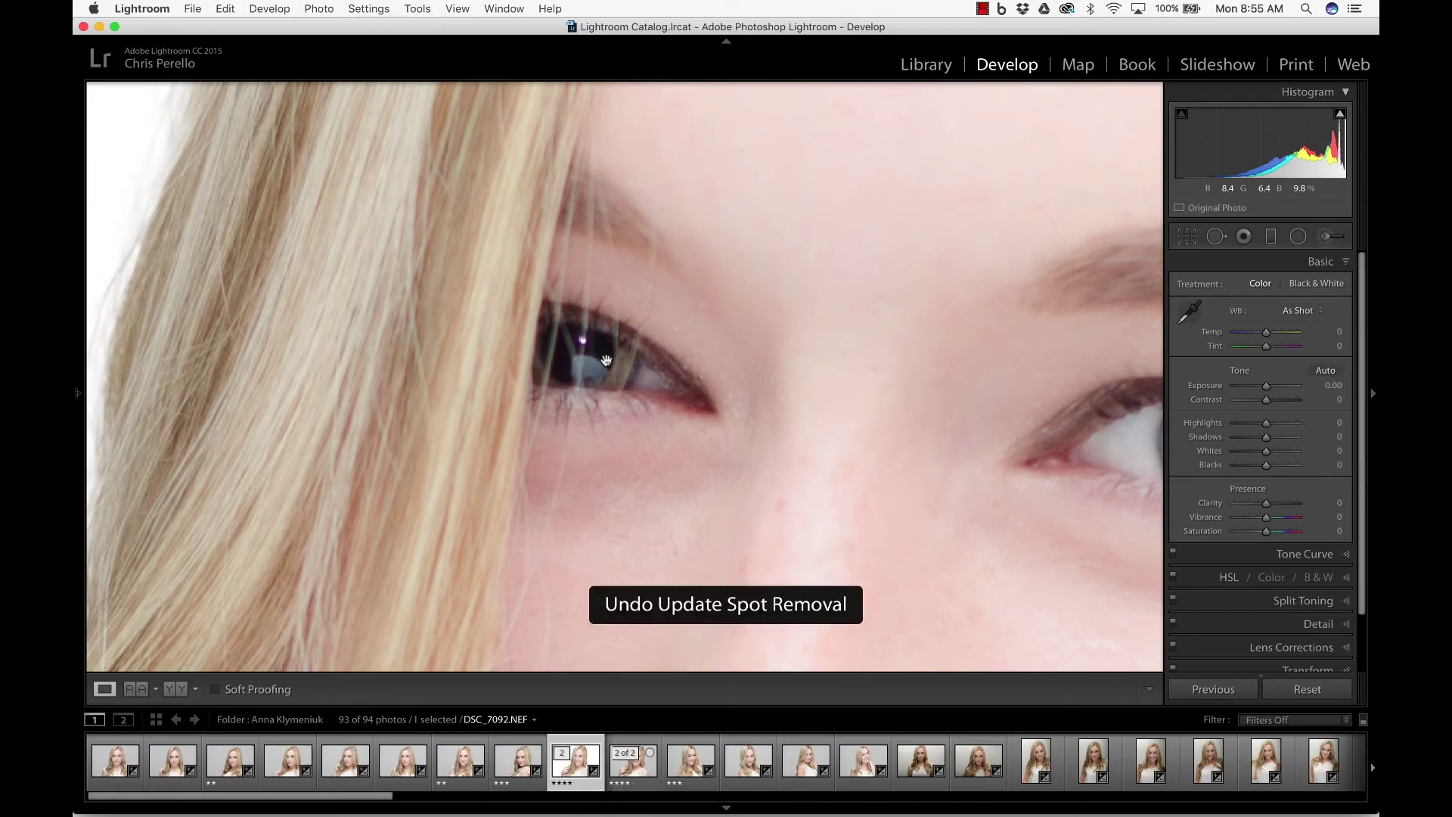
key(super+z)
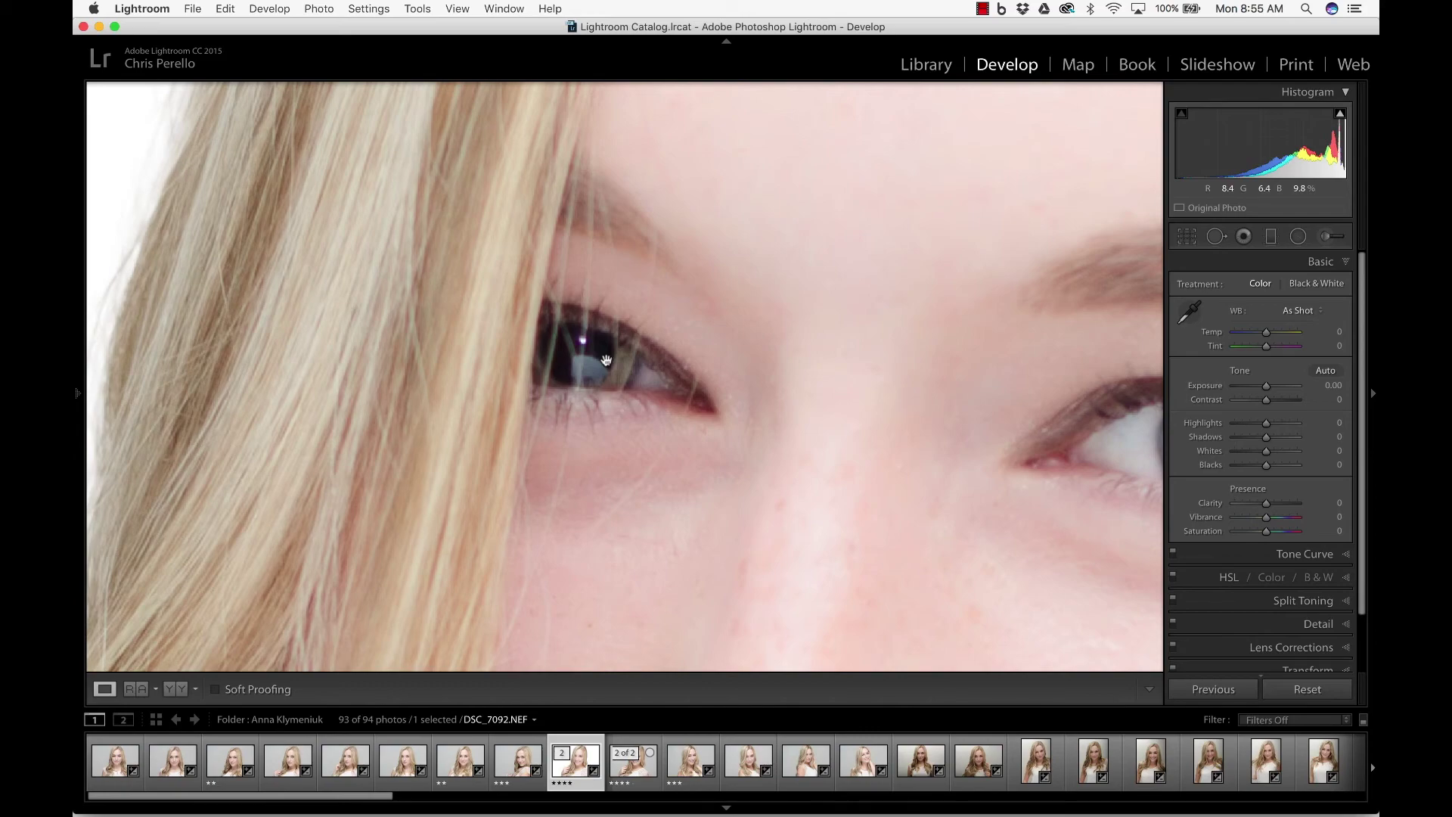
click(607, 360)
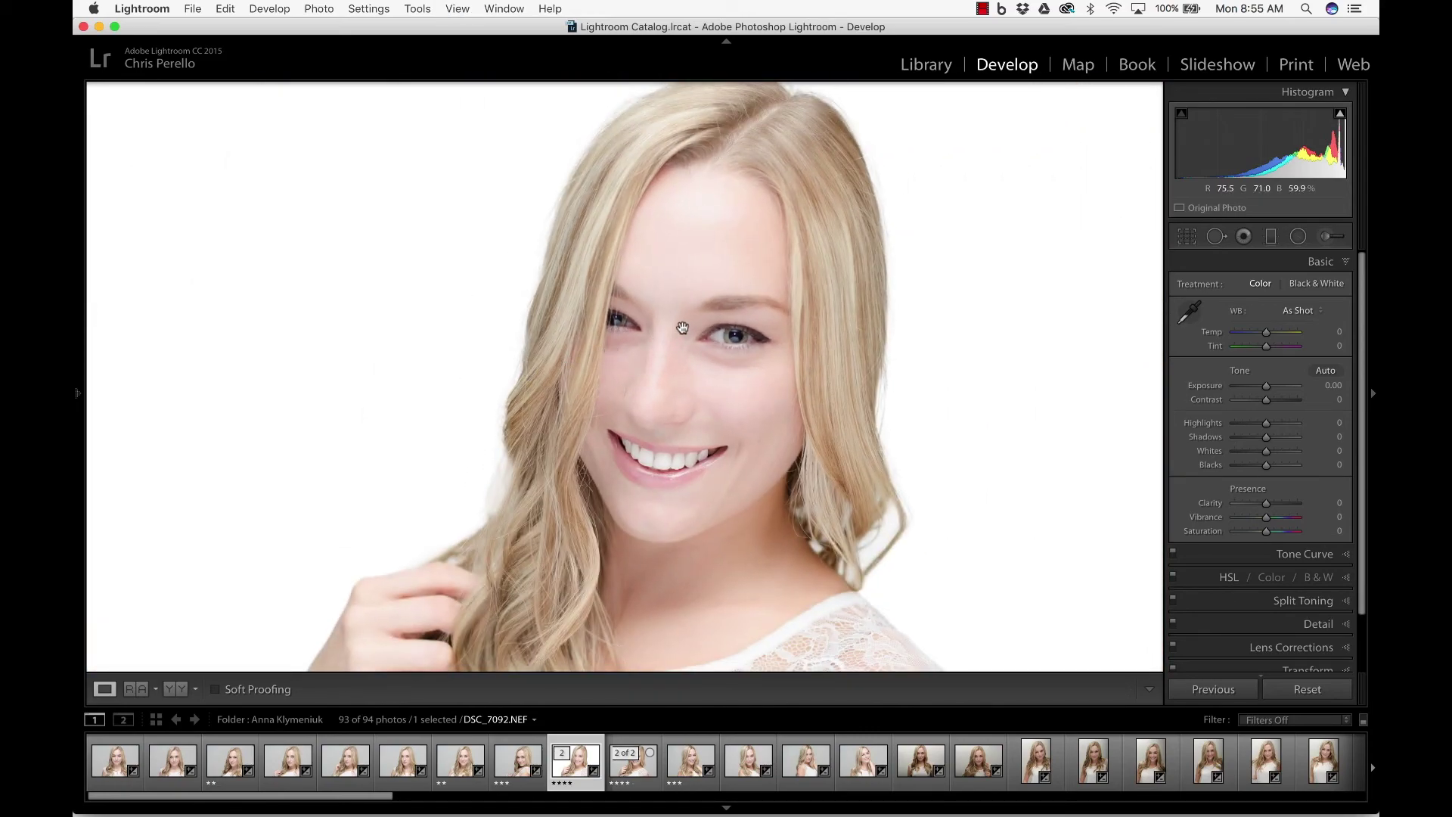
Open an edited copy of the portrait with Lightroom adjustments in Photoshop CC 2017
right_click(686, 302)
mouse_move(699, 304)
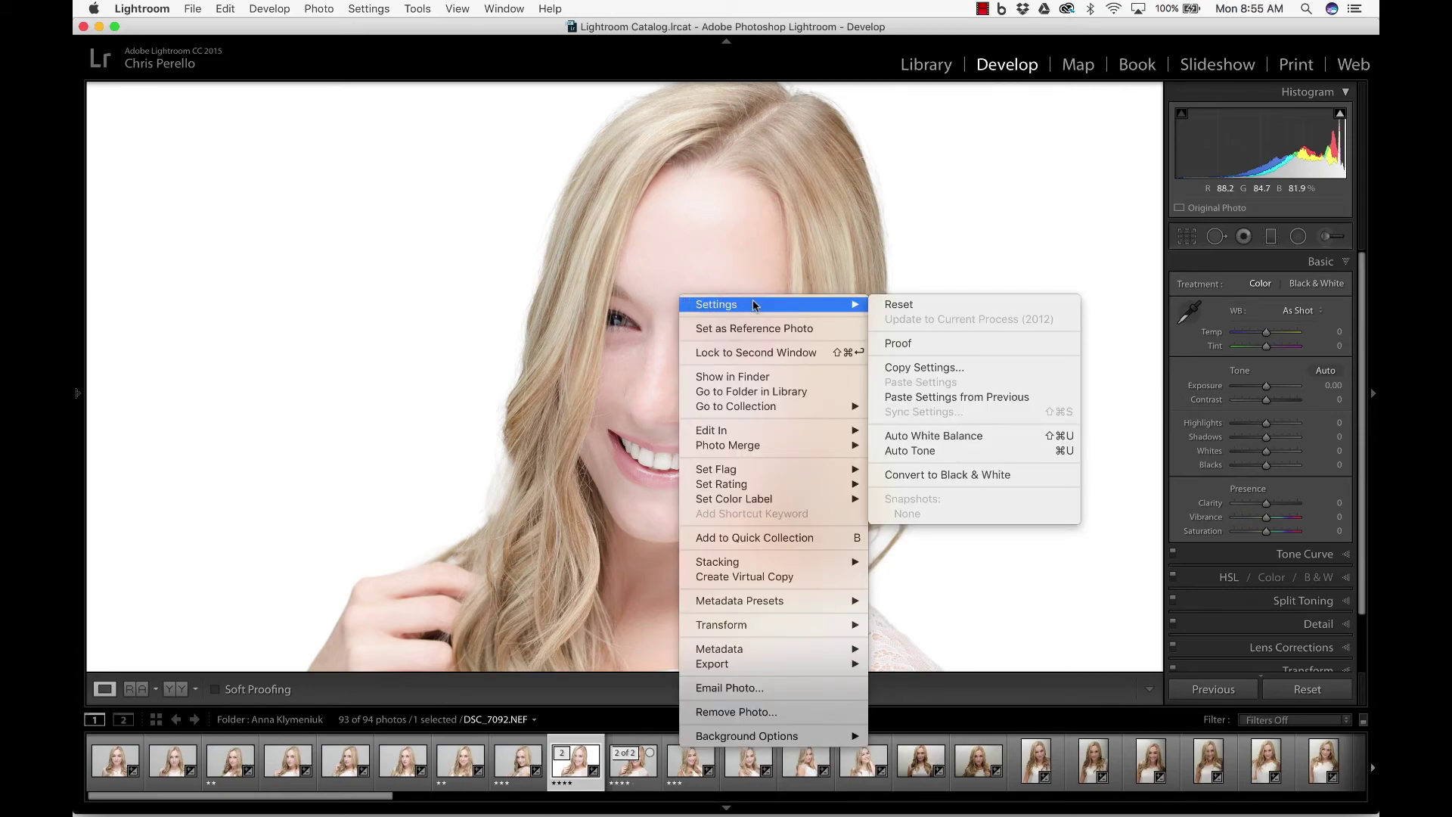
mouse_move(807, 432)
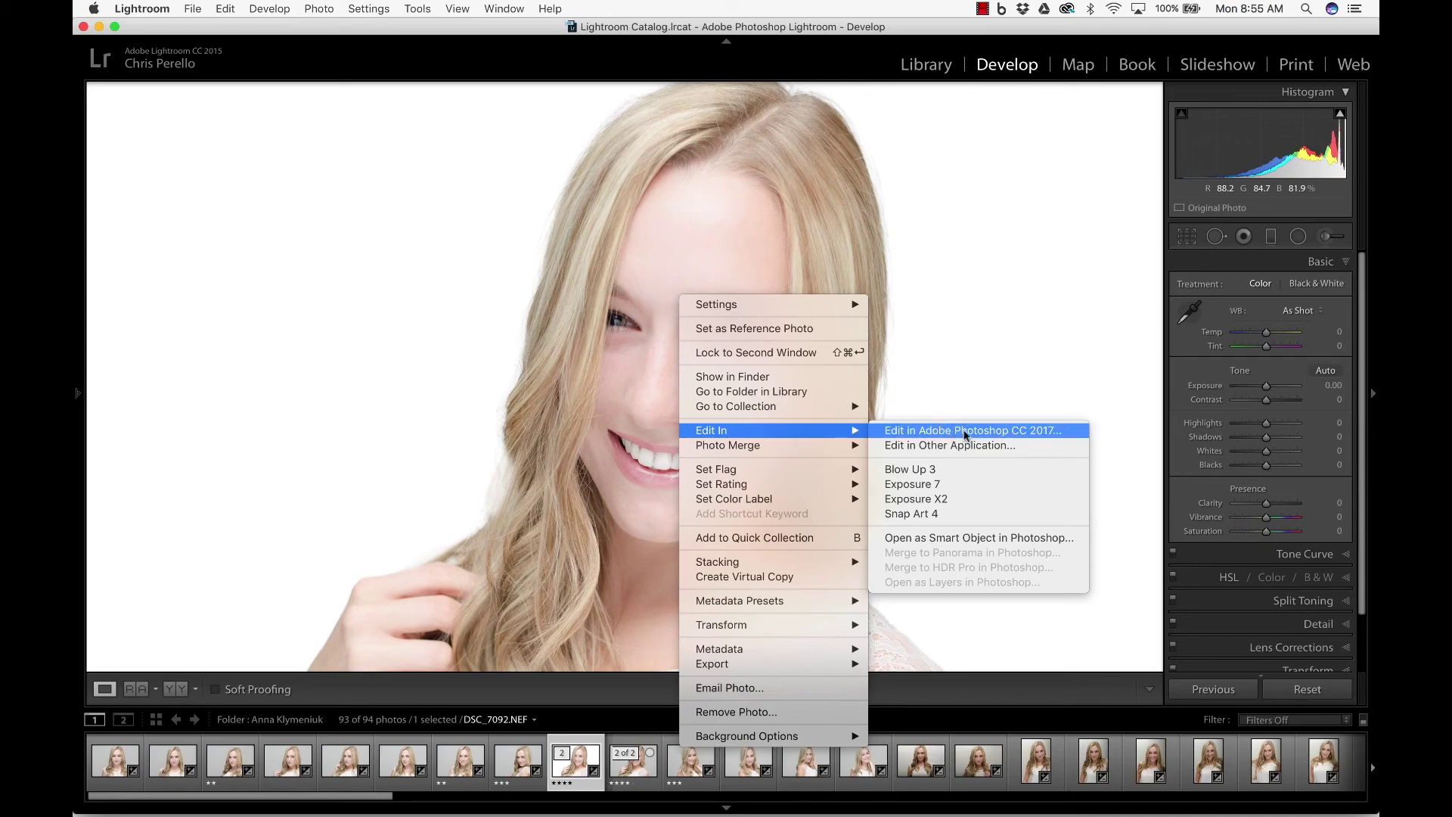
click(965, 431)
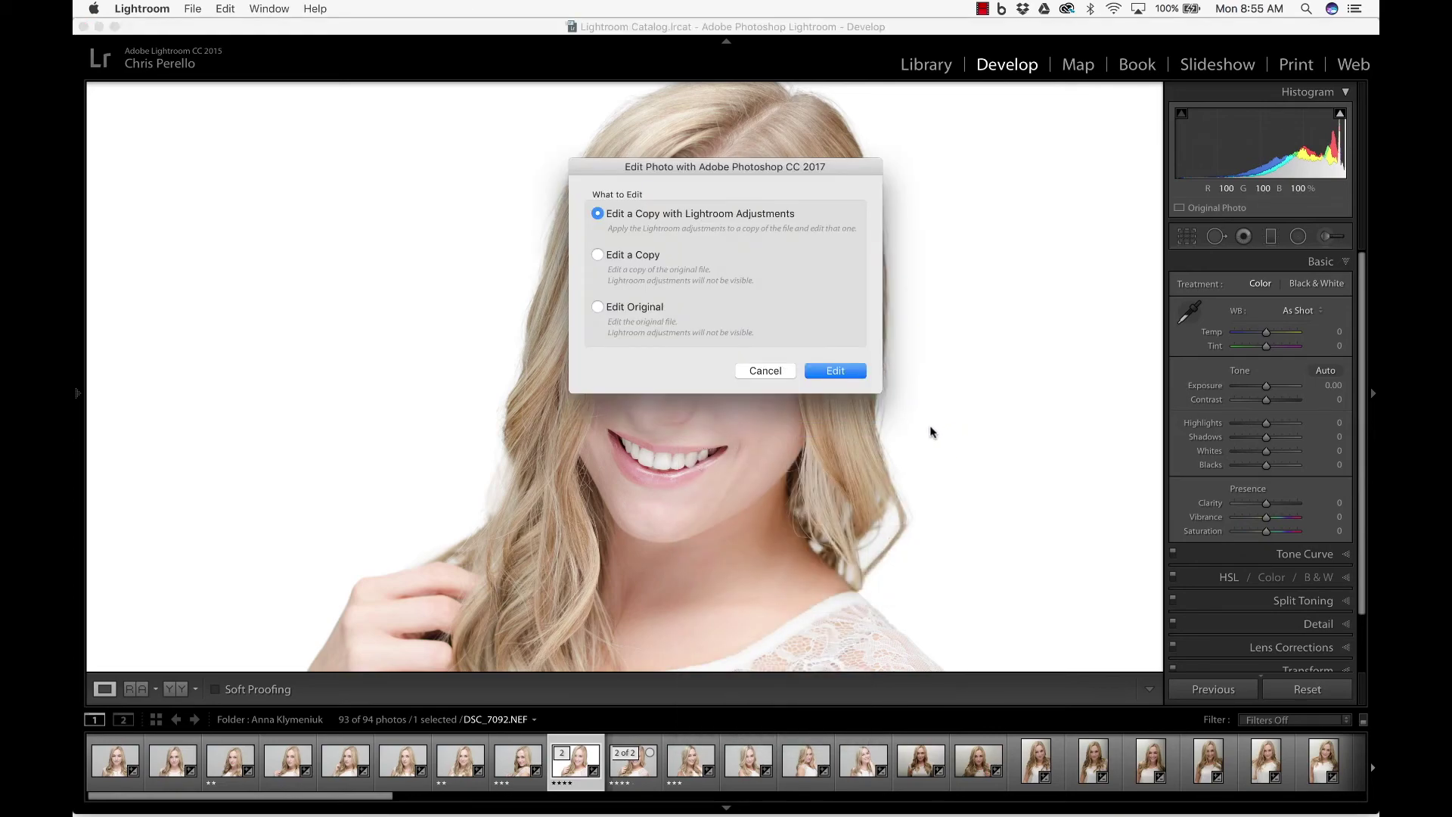
click(836, 371)
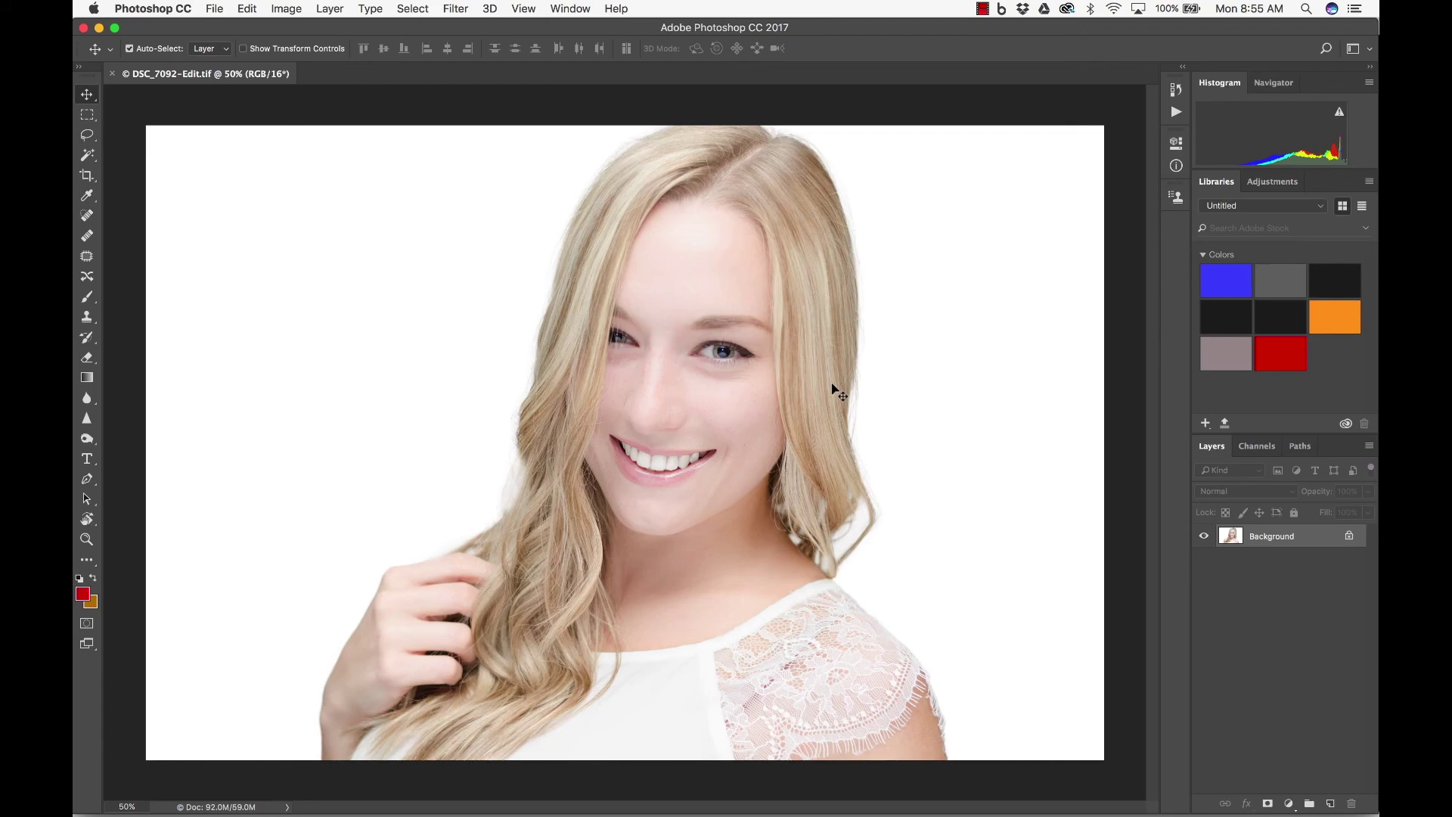
Unlock the Background layer, converting it into editable Layer 0
click(1348, 535)
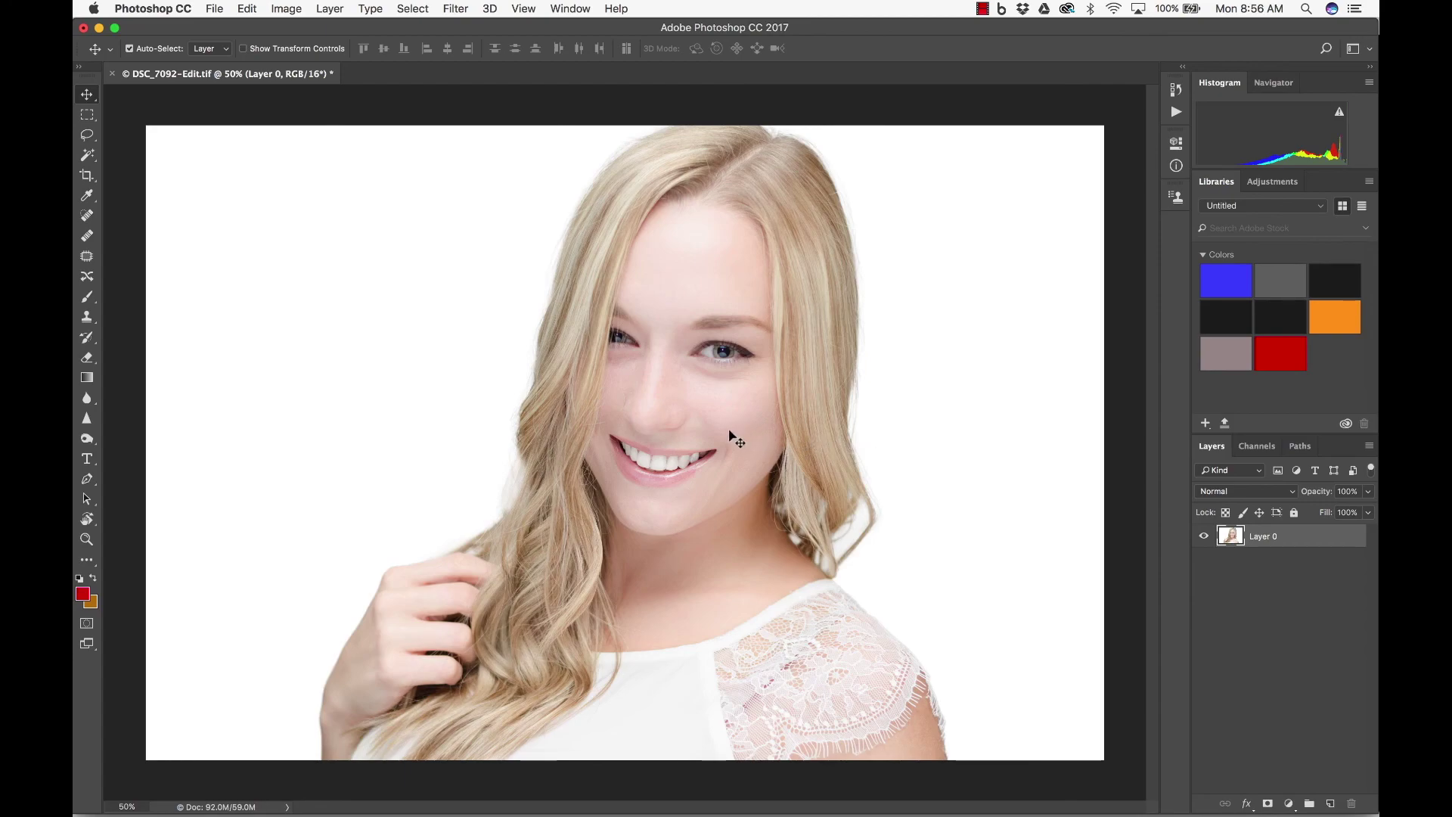
Zoom the portrait to 200% and pan up so both eyes are in view
key(super+equal)
key(super+equal)
key(super+equal)
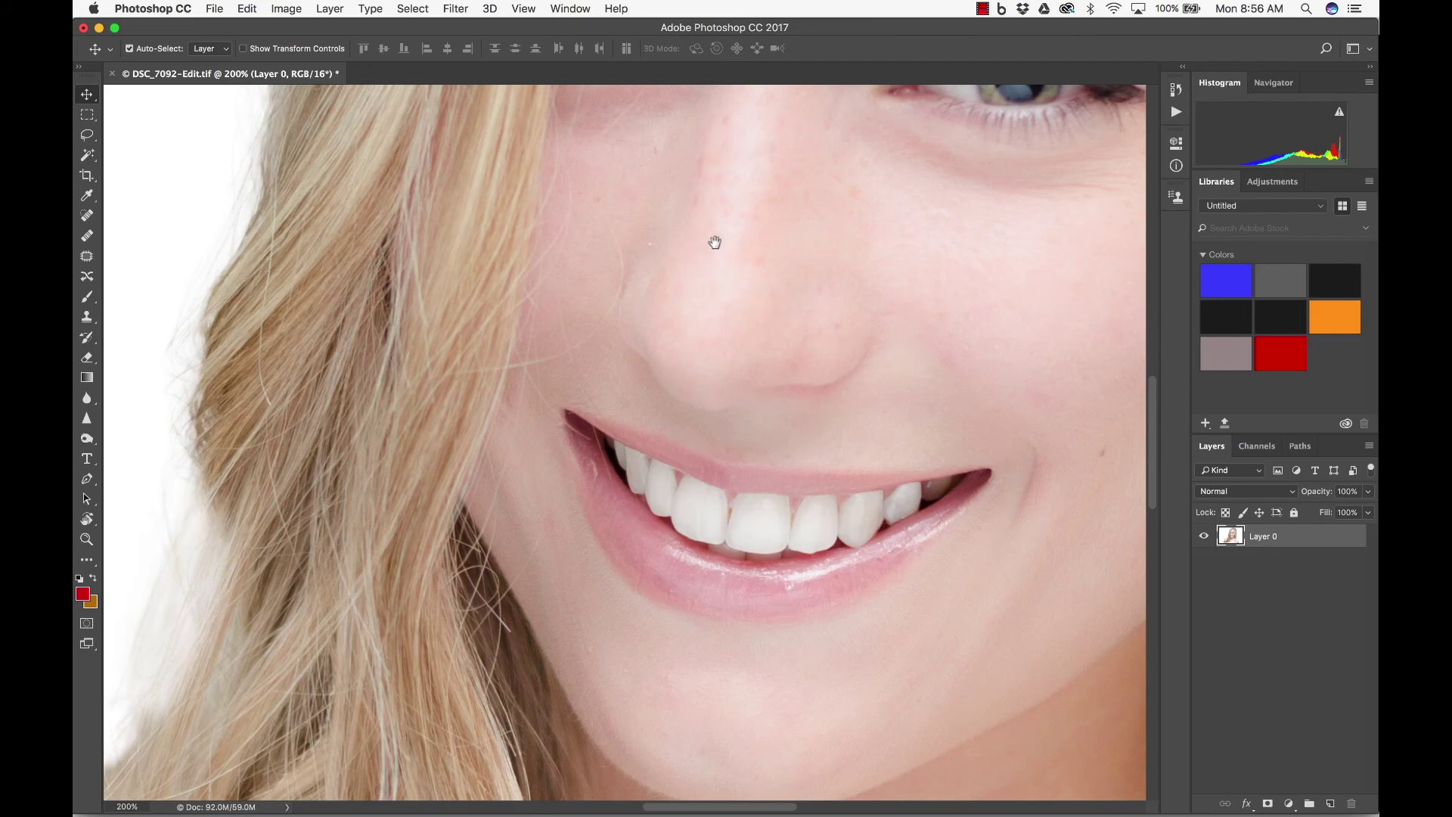
drag(713, 239, 625, 574)
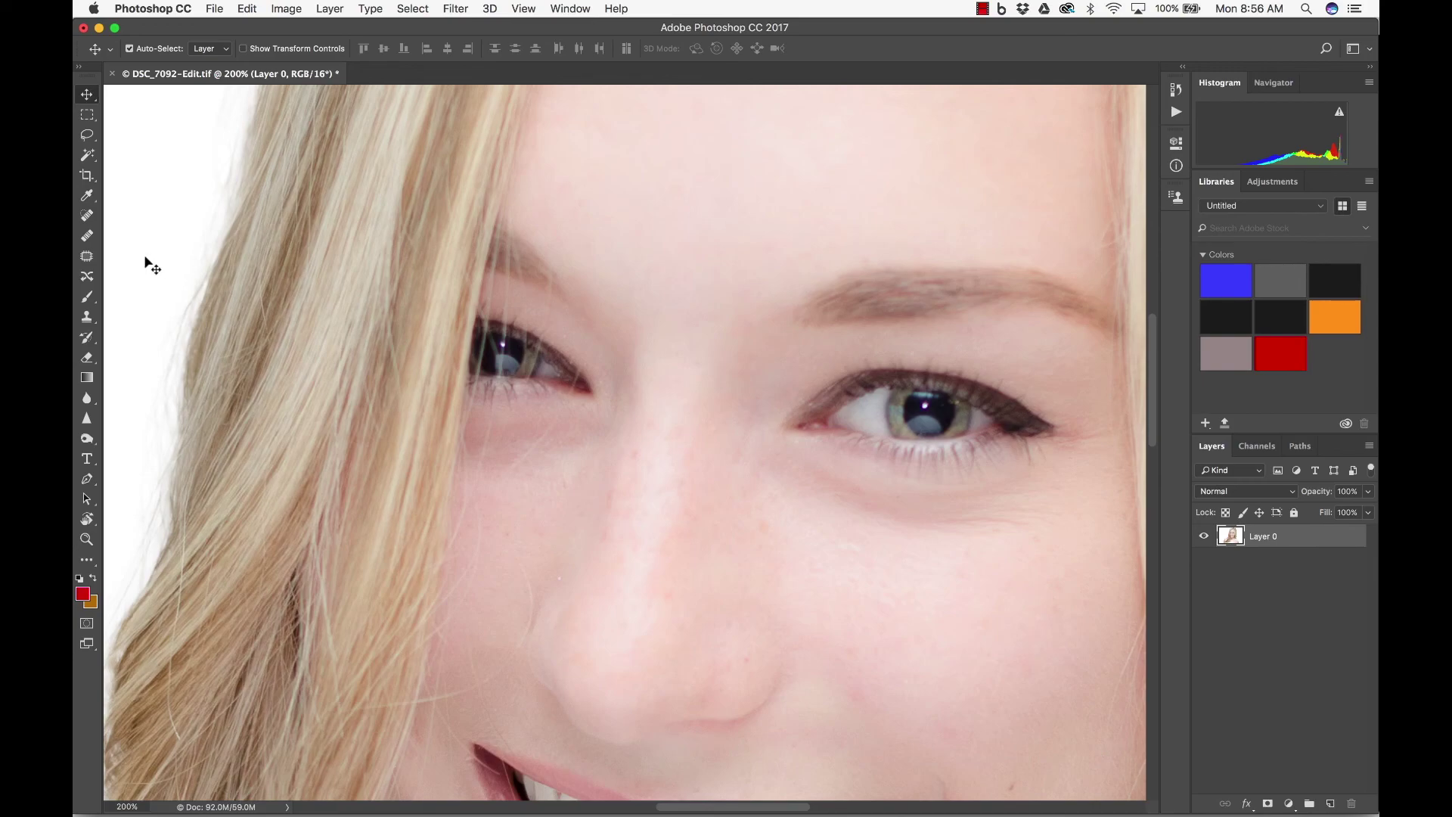
Draw a freehand lasso selection around the stray hair beside the left-hand eye
click(87, 135)
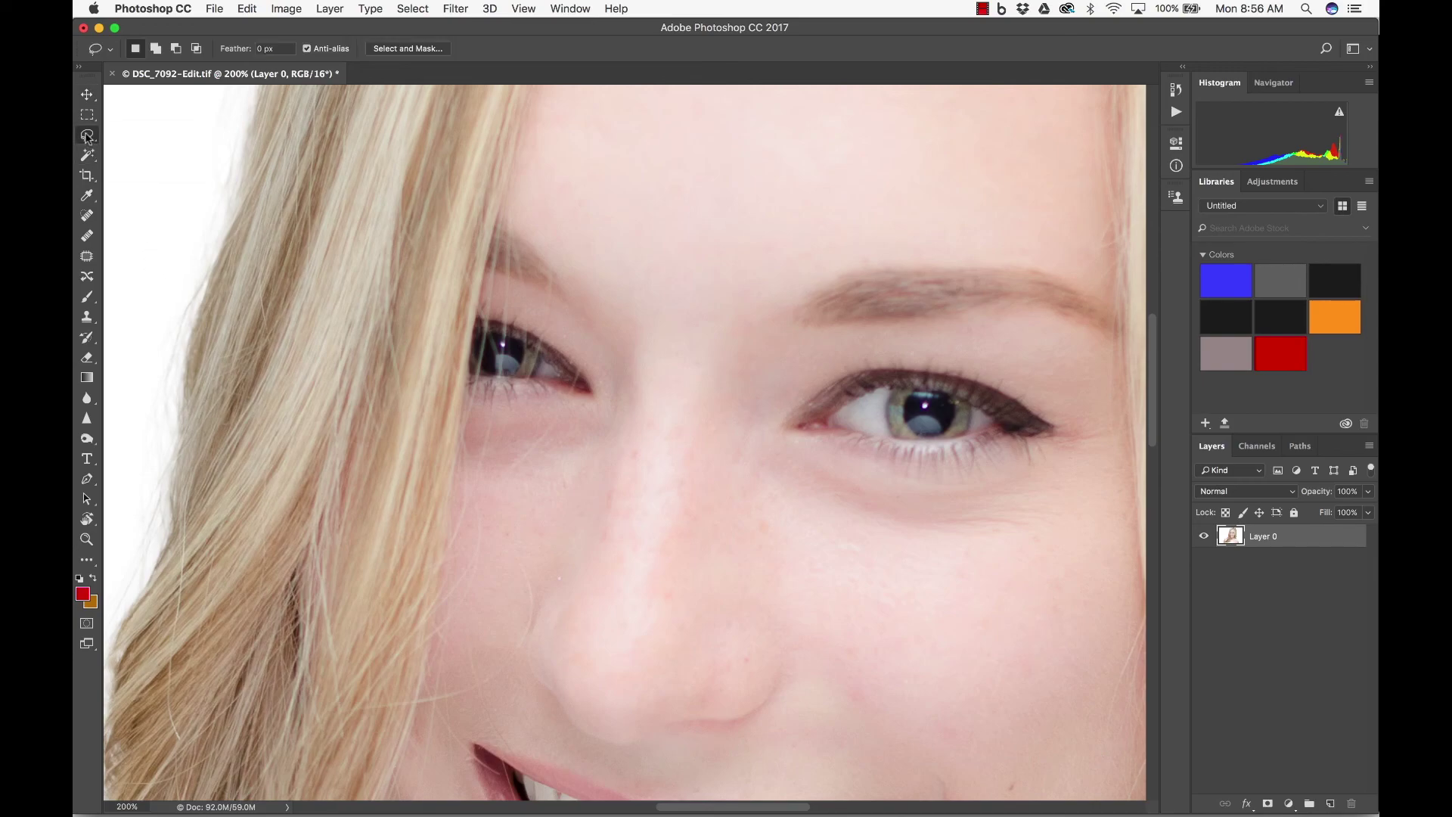
click(134, 136)
mouse_move(579, 351)
mouse_down()
mouse_move(586, 317)
mouse_move(566, 425)
mouse_move(507, 474)
mouse_move(586, 346)
mouse_up()
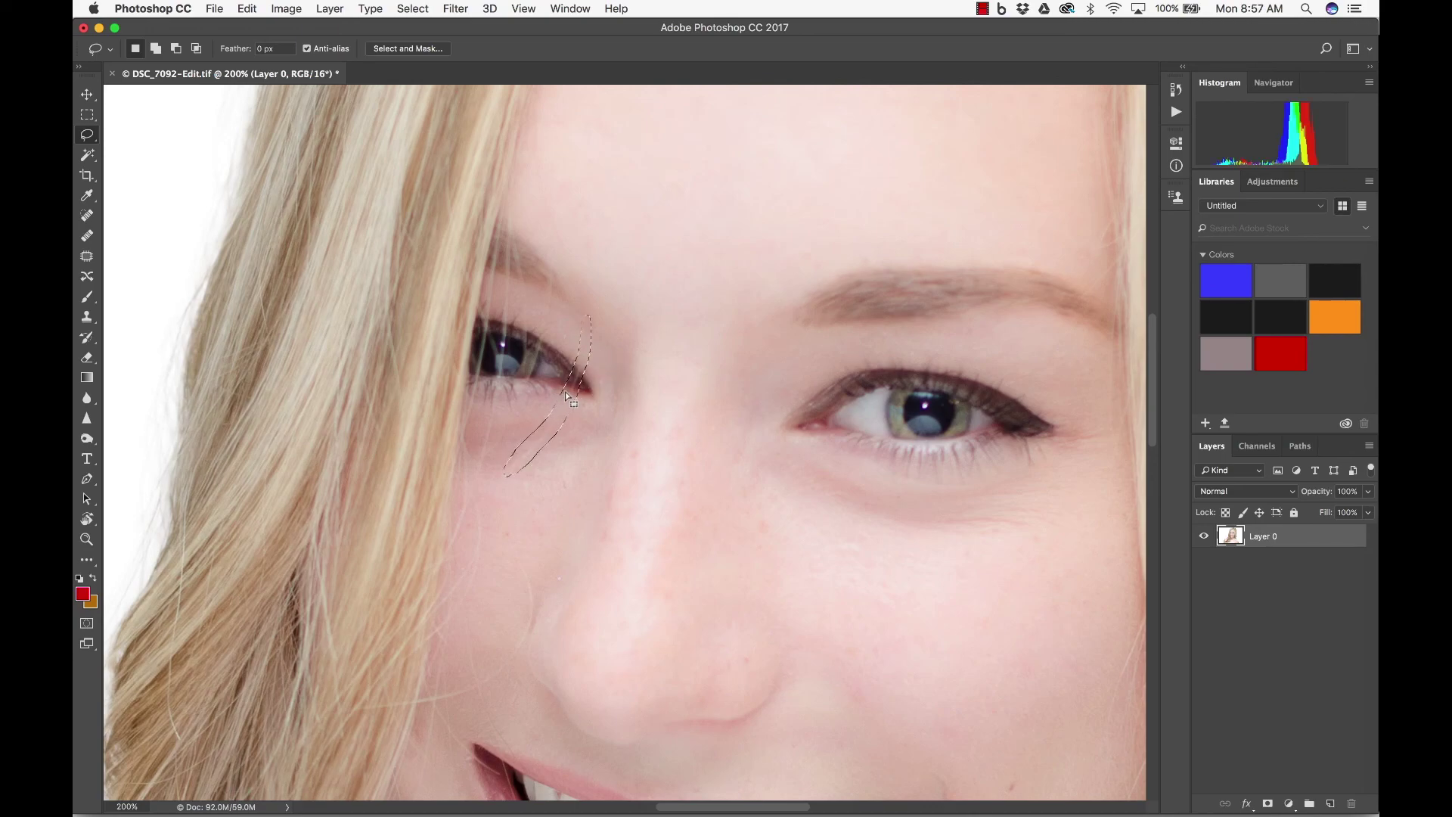
drag(567, 401, 569, 397)
Content-Aware fill the selected hair area, then deselect to check the result
right_click(567, 398)
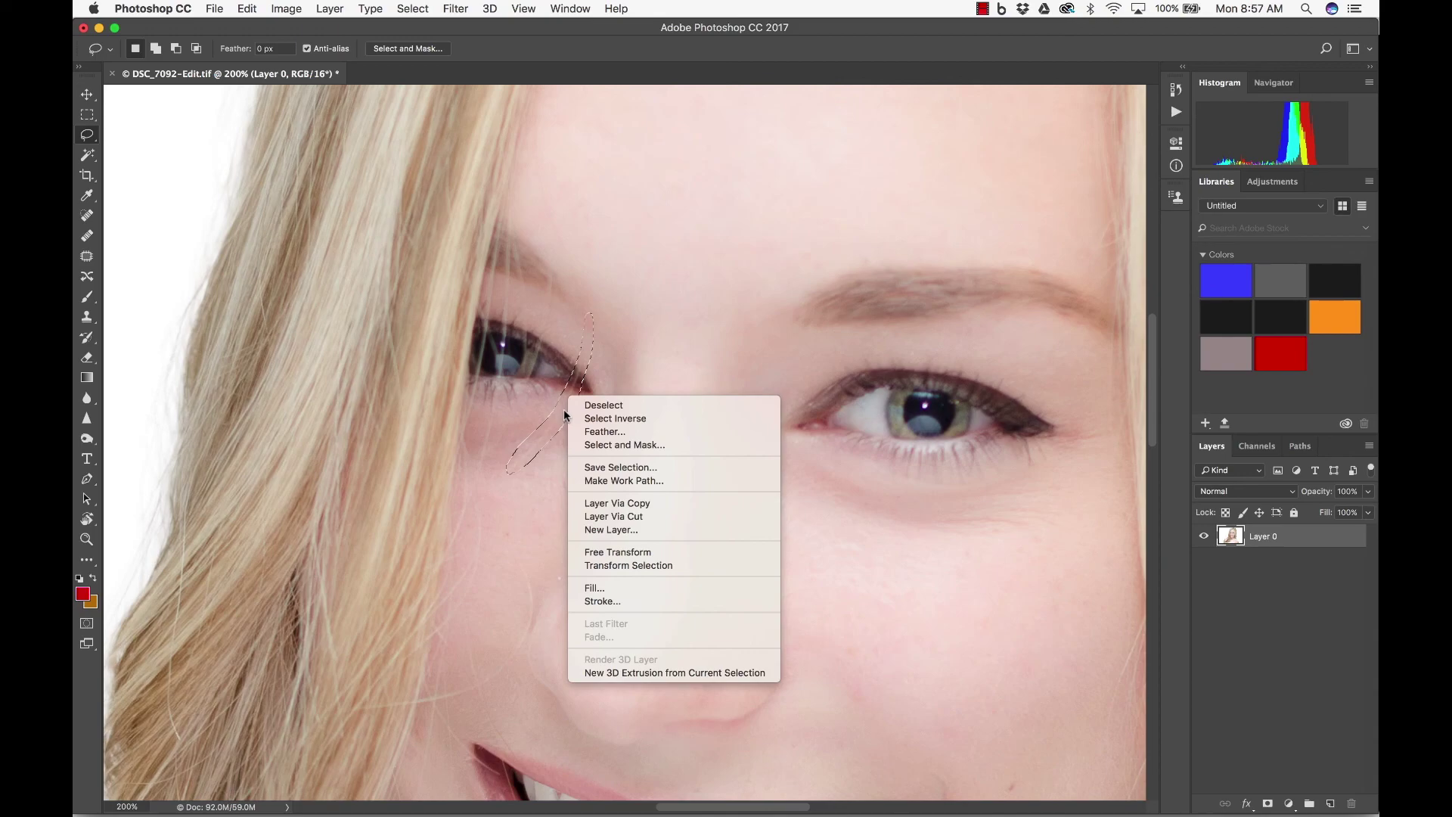
click(595, 588)
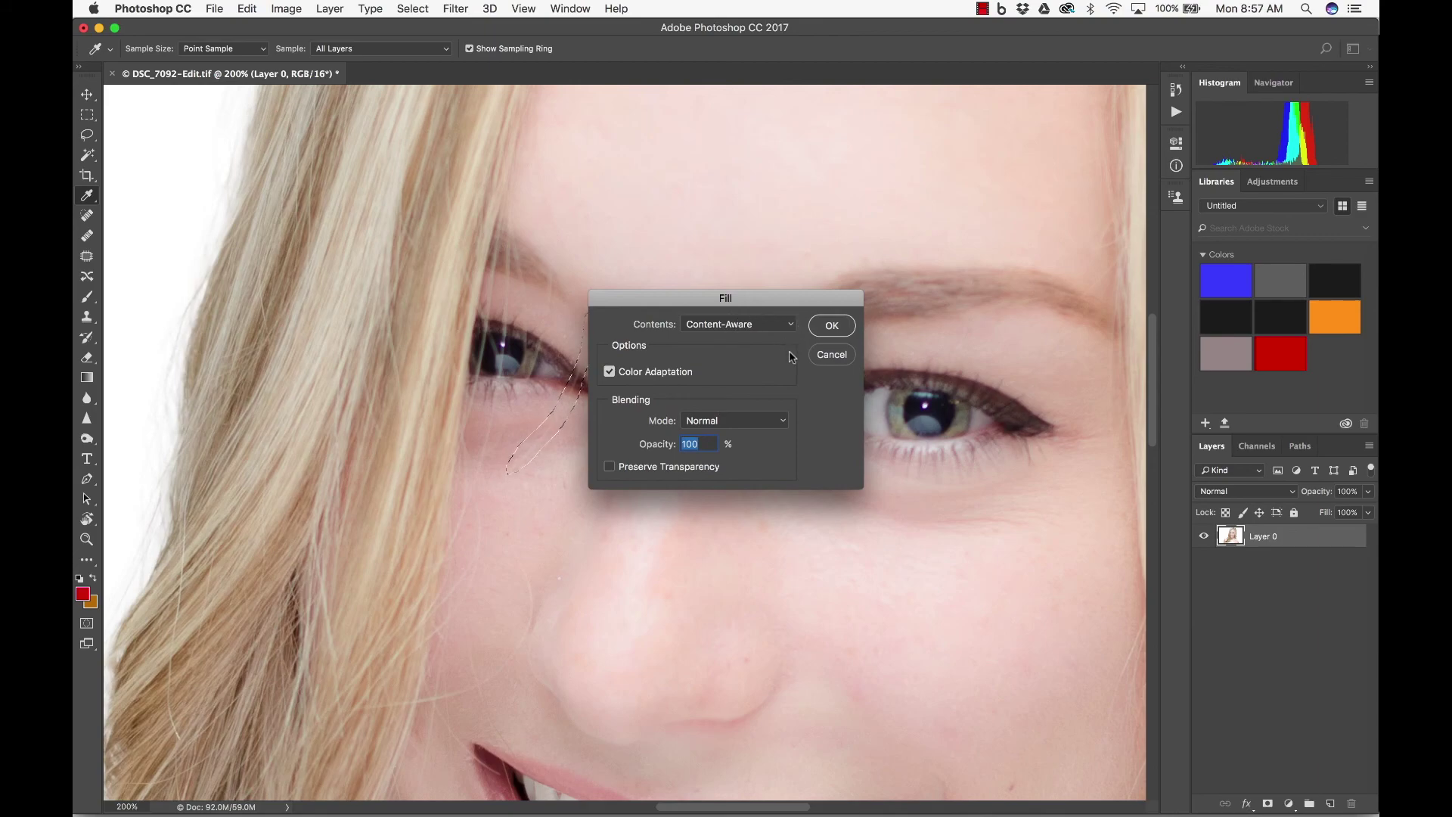
click(831, 327)
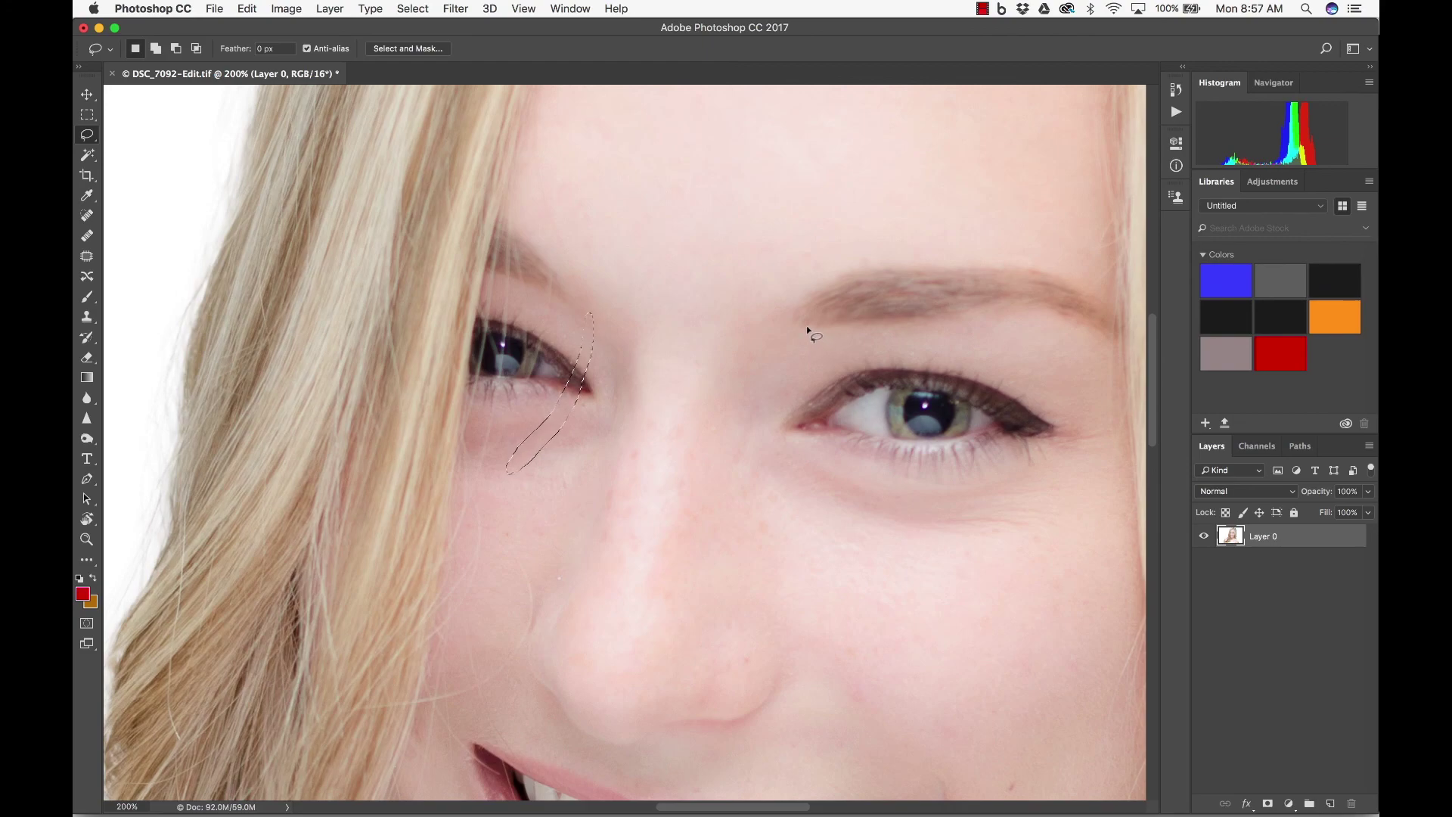
key(super+d)
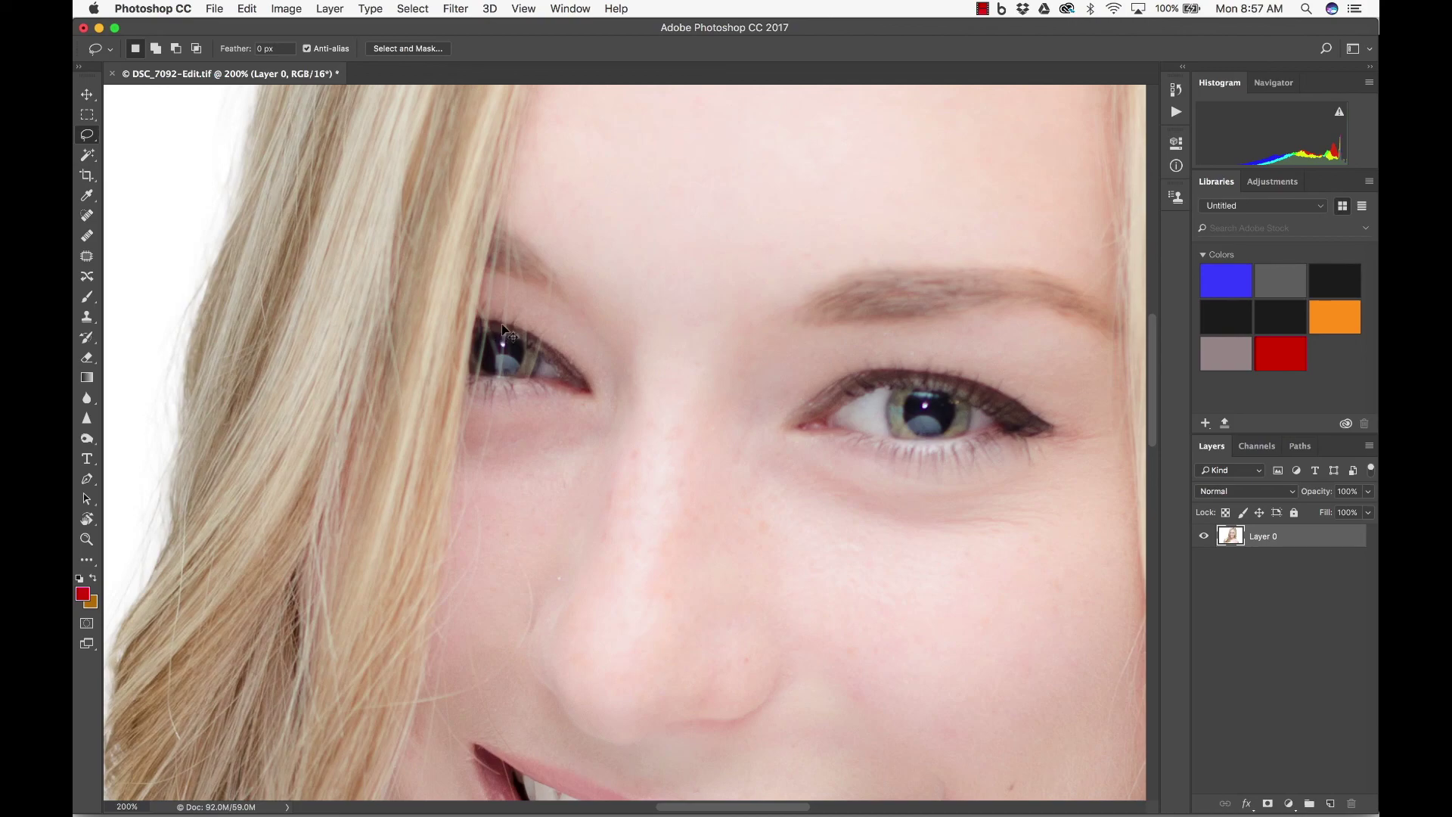
key(shift+super+d)
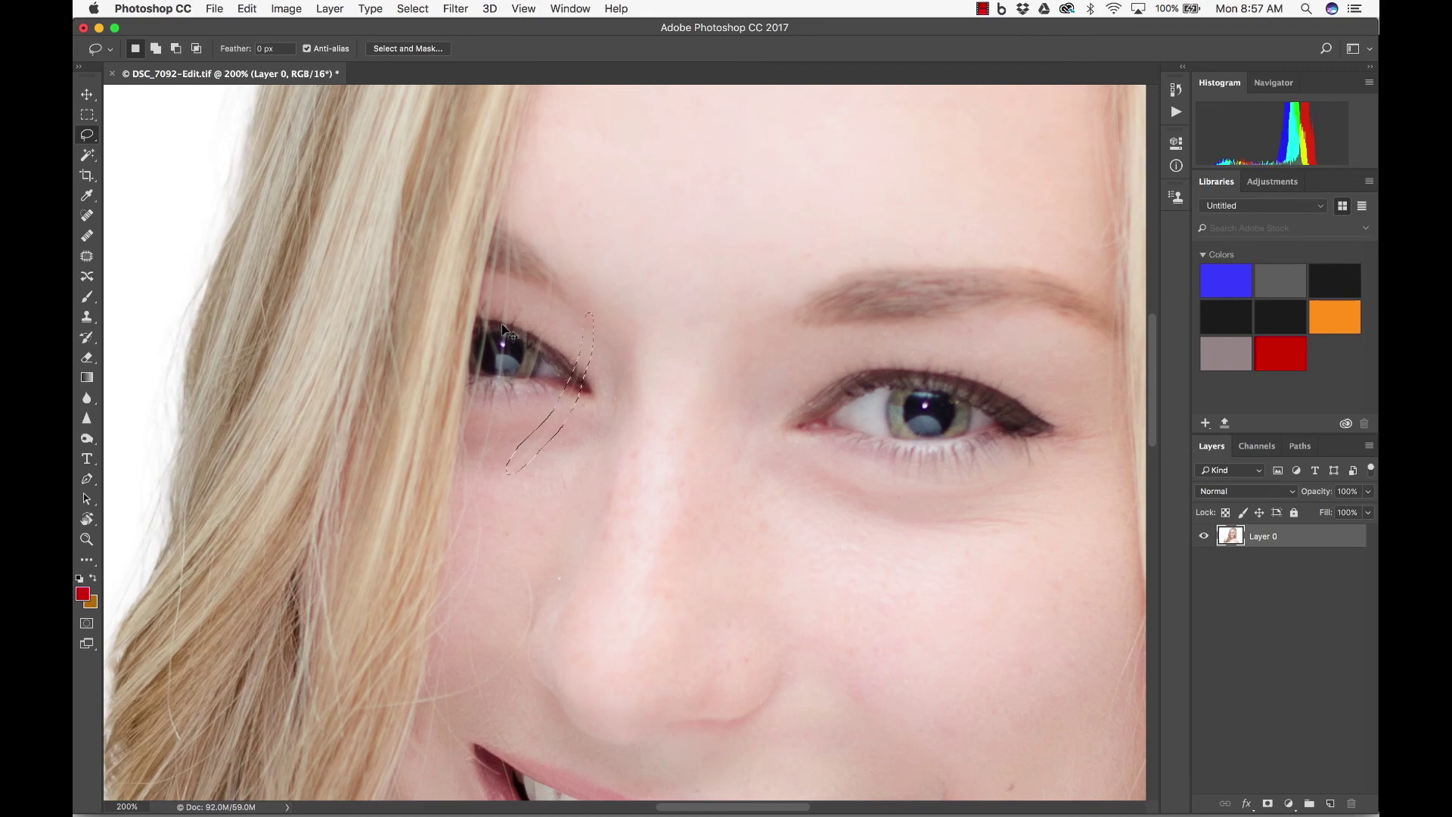
key(super+d)
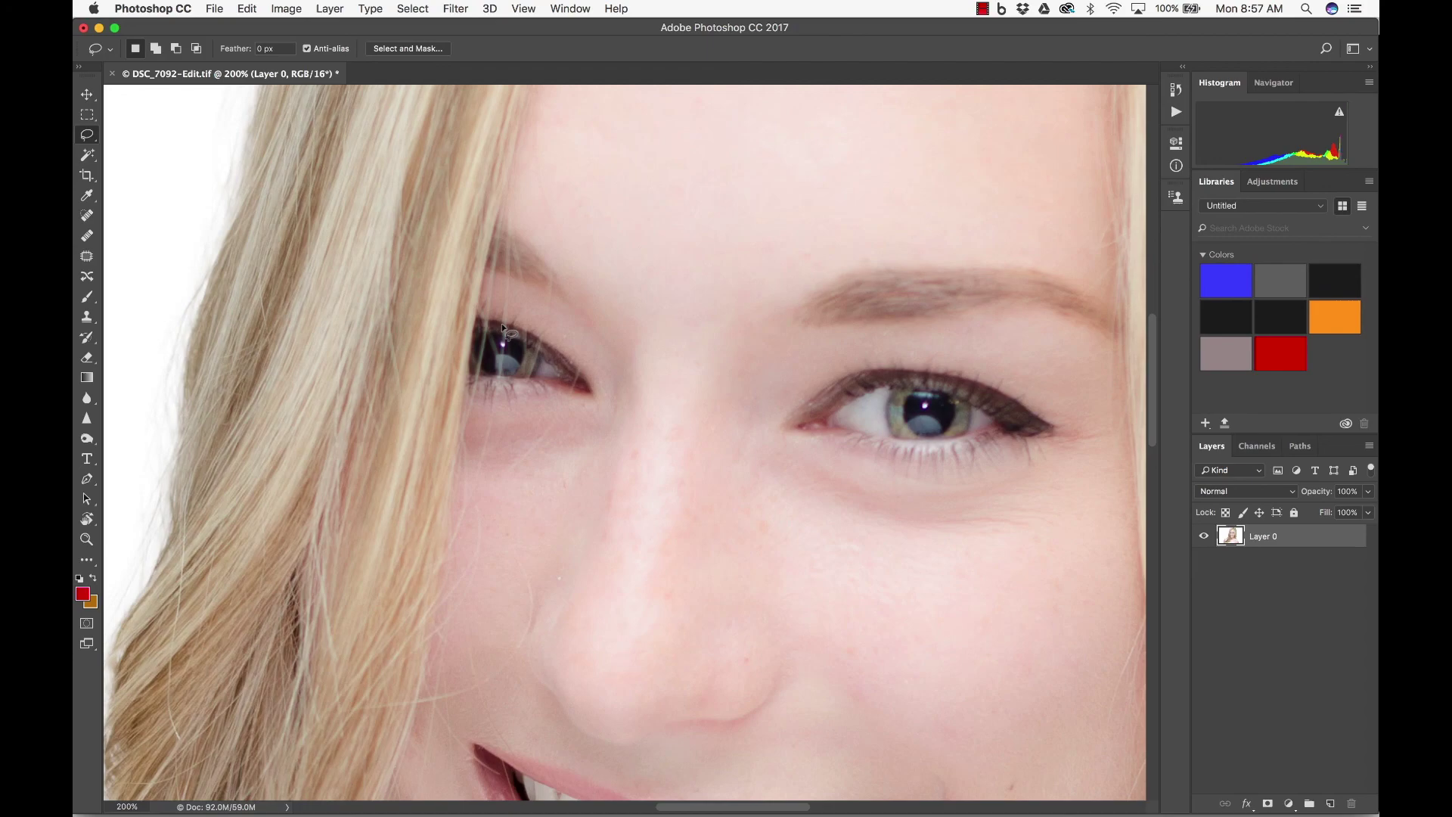
Paint out the leftover hair from brow to eye with a smaller Content-Aware Spot Healing Brush
click(88, 216)
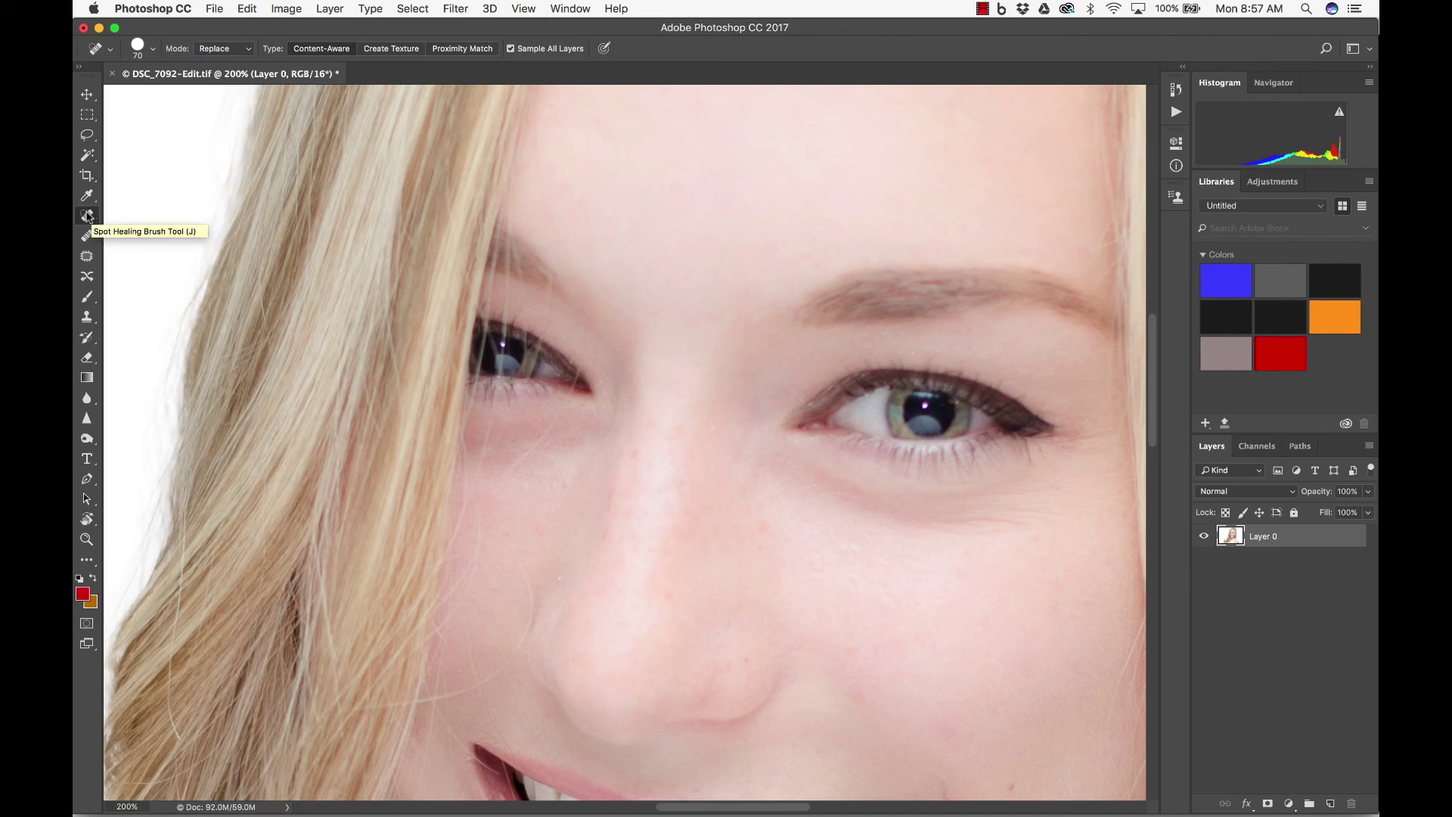
click(88, 217)
click(89, 237)
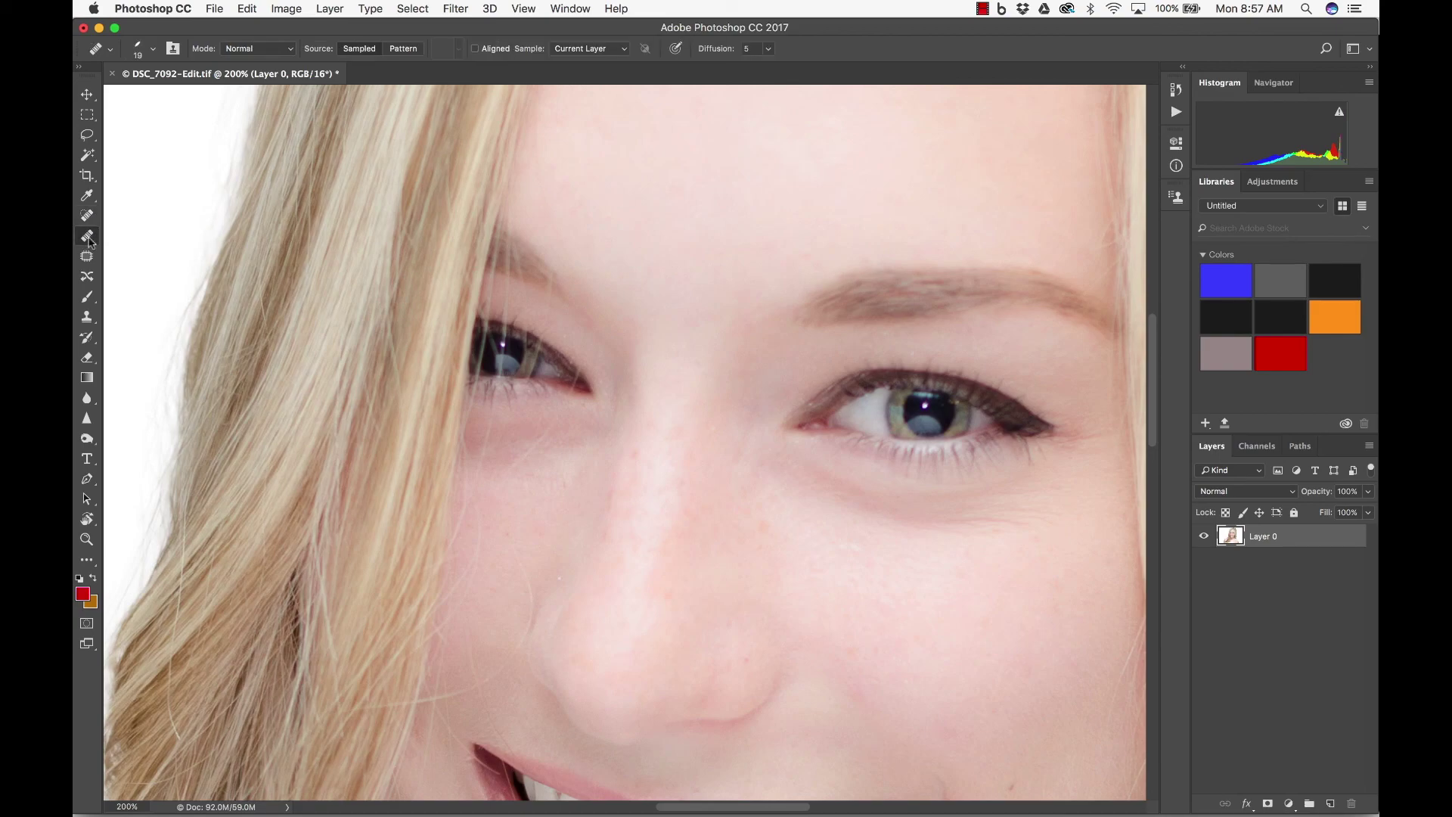
key(shift+j)
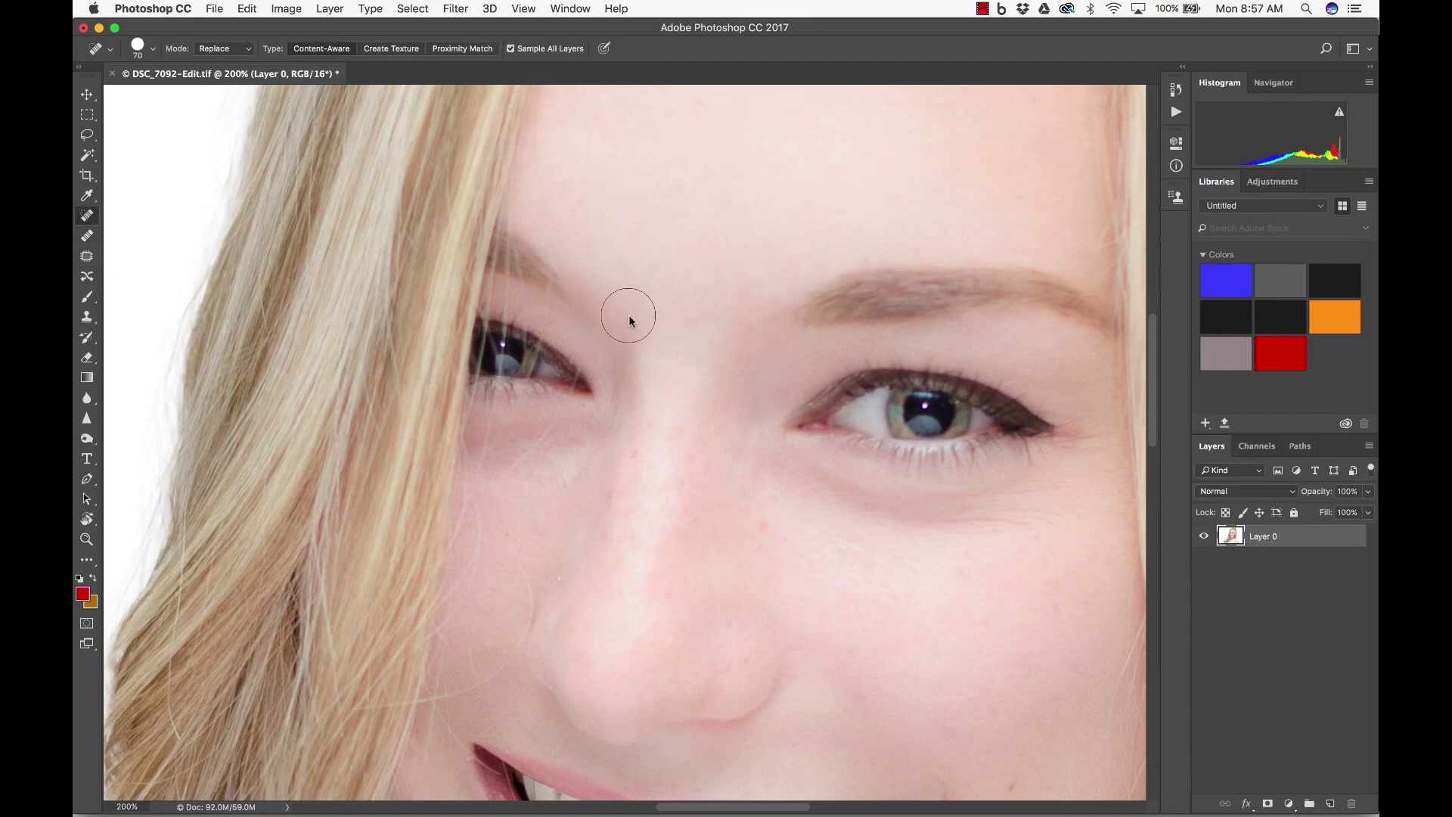
key(bracketleft)
key(bracketleft)
key(bracketleft)
mouse_move(587, 318)
mouse_down()
mouse_move(574, 390)
mouse_move(512, 474)
mouse_up()
Switch to the Healing Brush and rotate its tip to the opposite angle
click(88, 236)
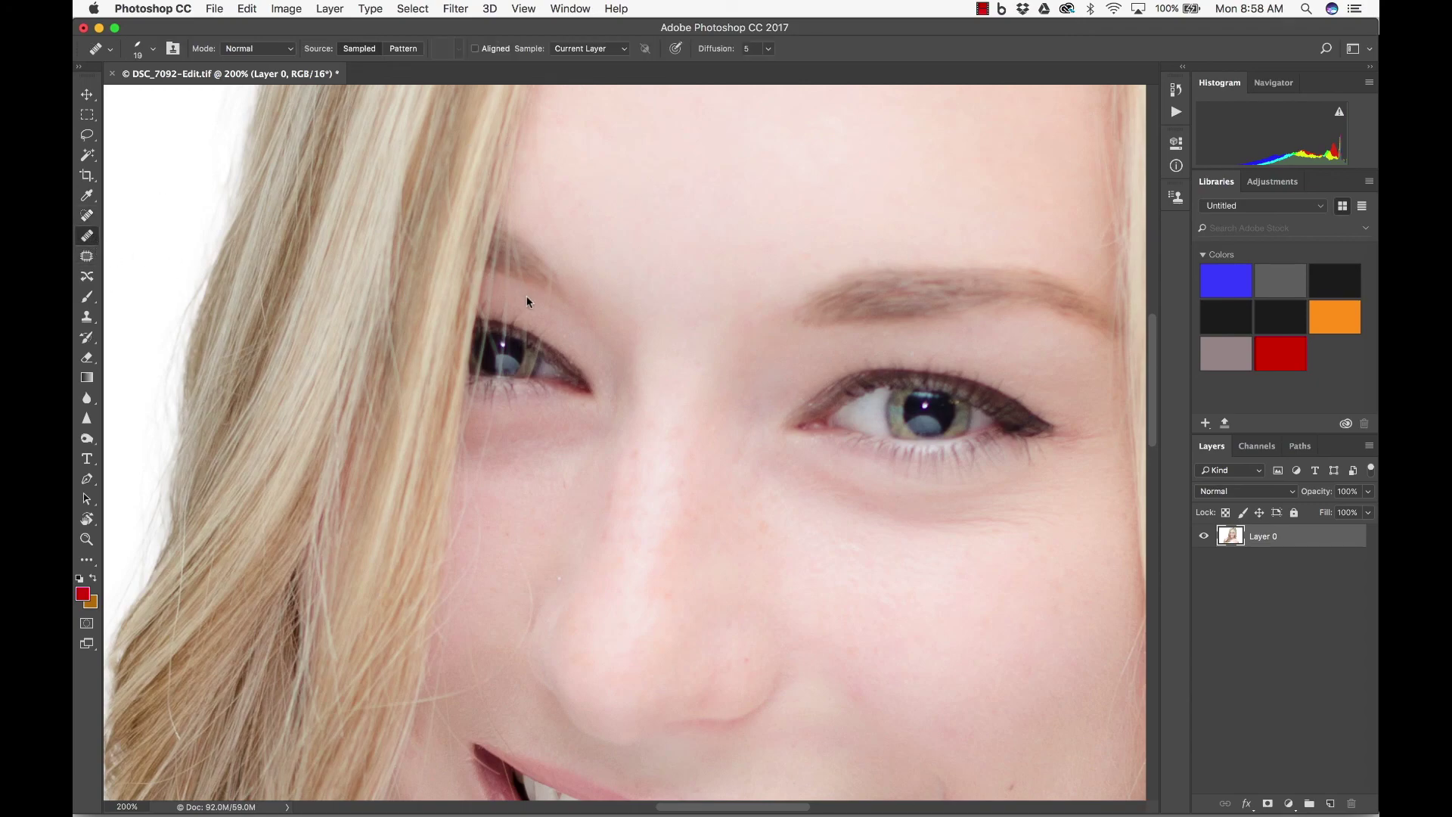
key(super+z)
right_click(604, 338)
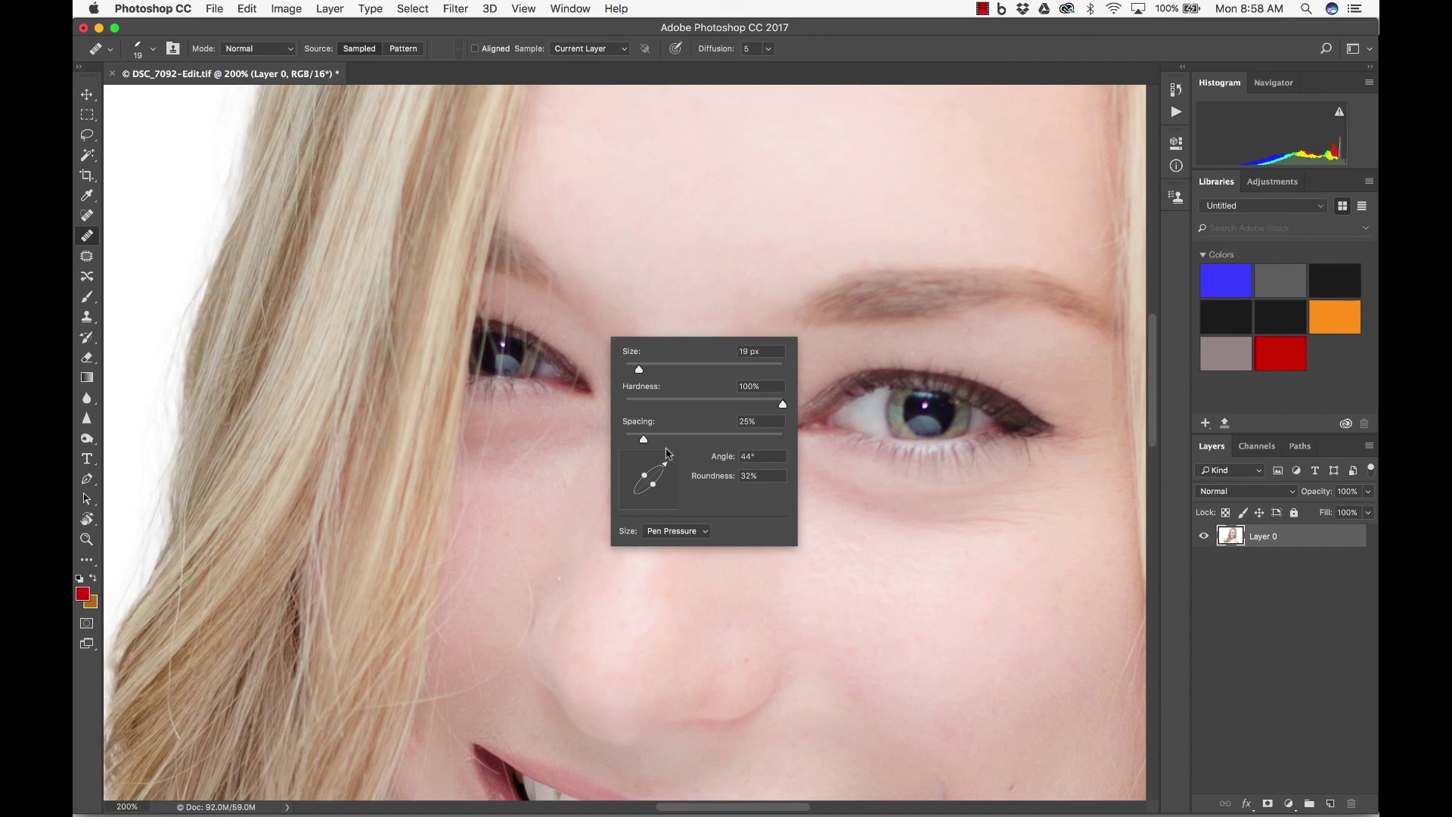
drag(666, 467, 673, 512)
Browse the Actions list, heal a spot near the eyes with sampled skin, then return to Spot Healing
right_click(750, 184)
right_click(1020, 154)
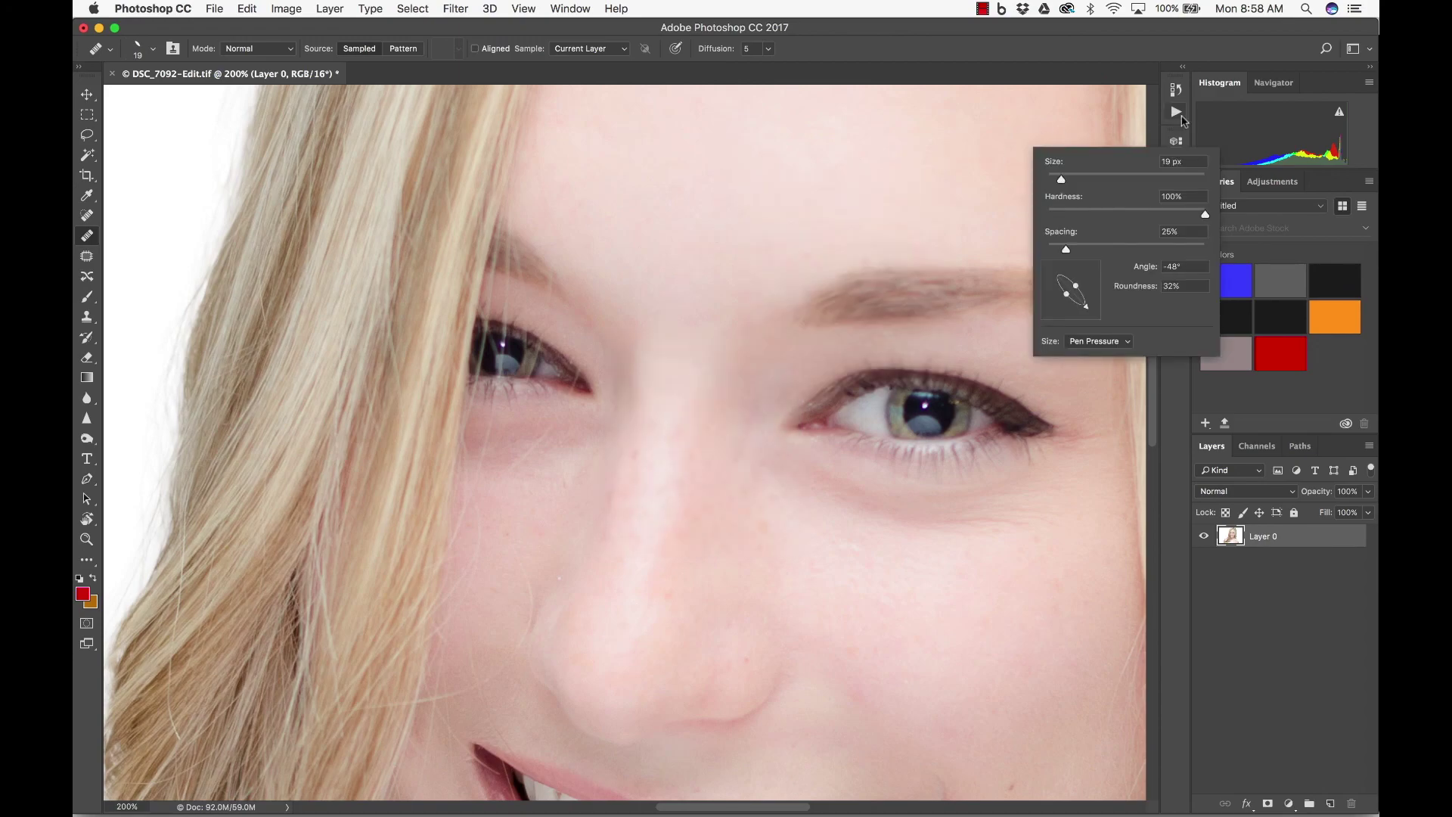
click(1175, 111)
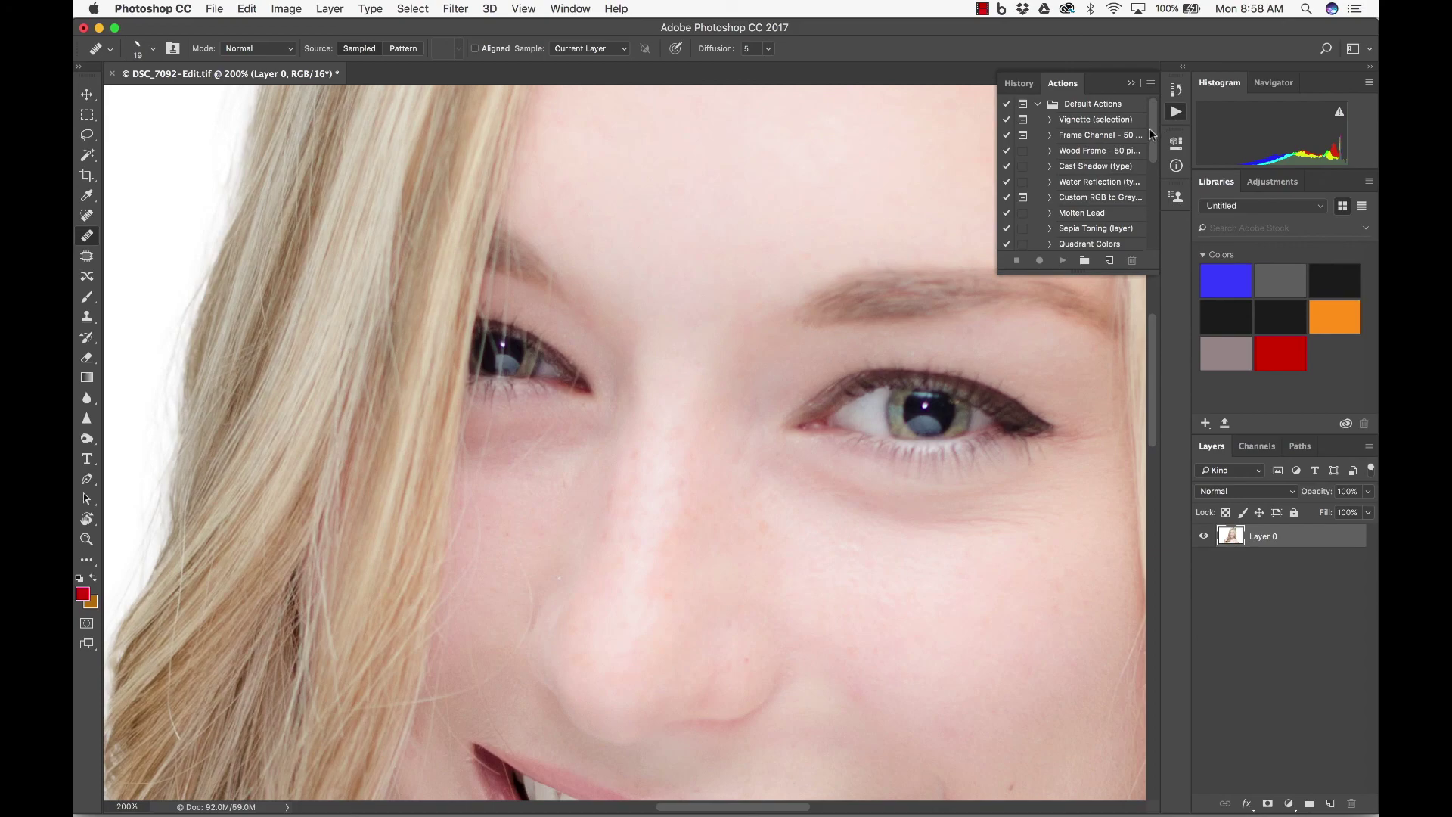
drag(1153, 145, 1151, 204)
click(1173, 120)
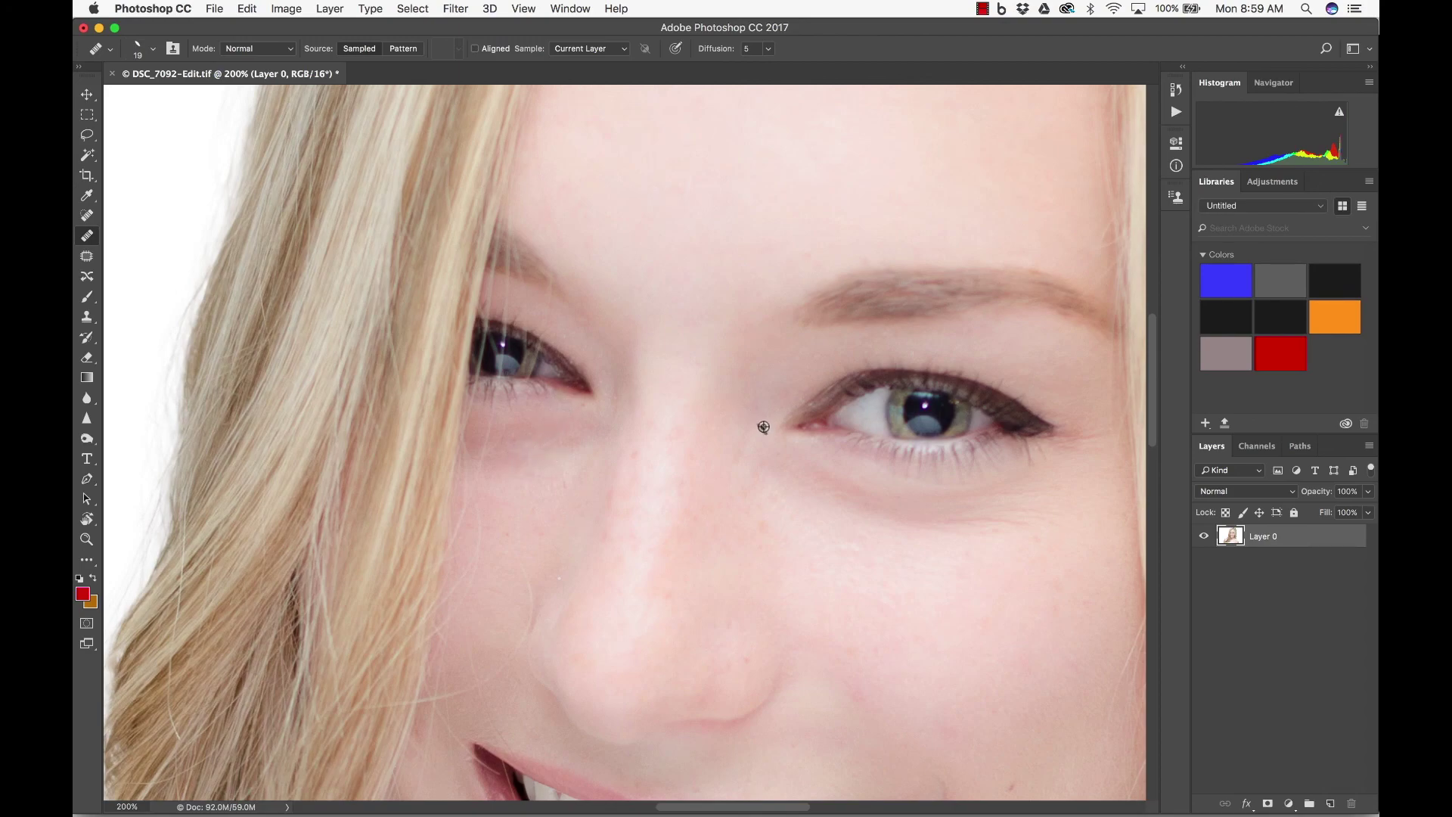
alt+click(721, 426)
click(89, 218)
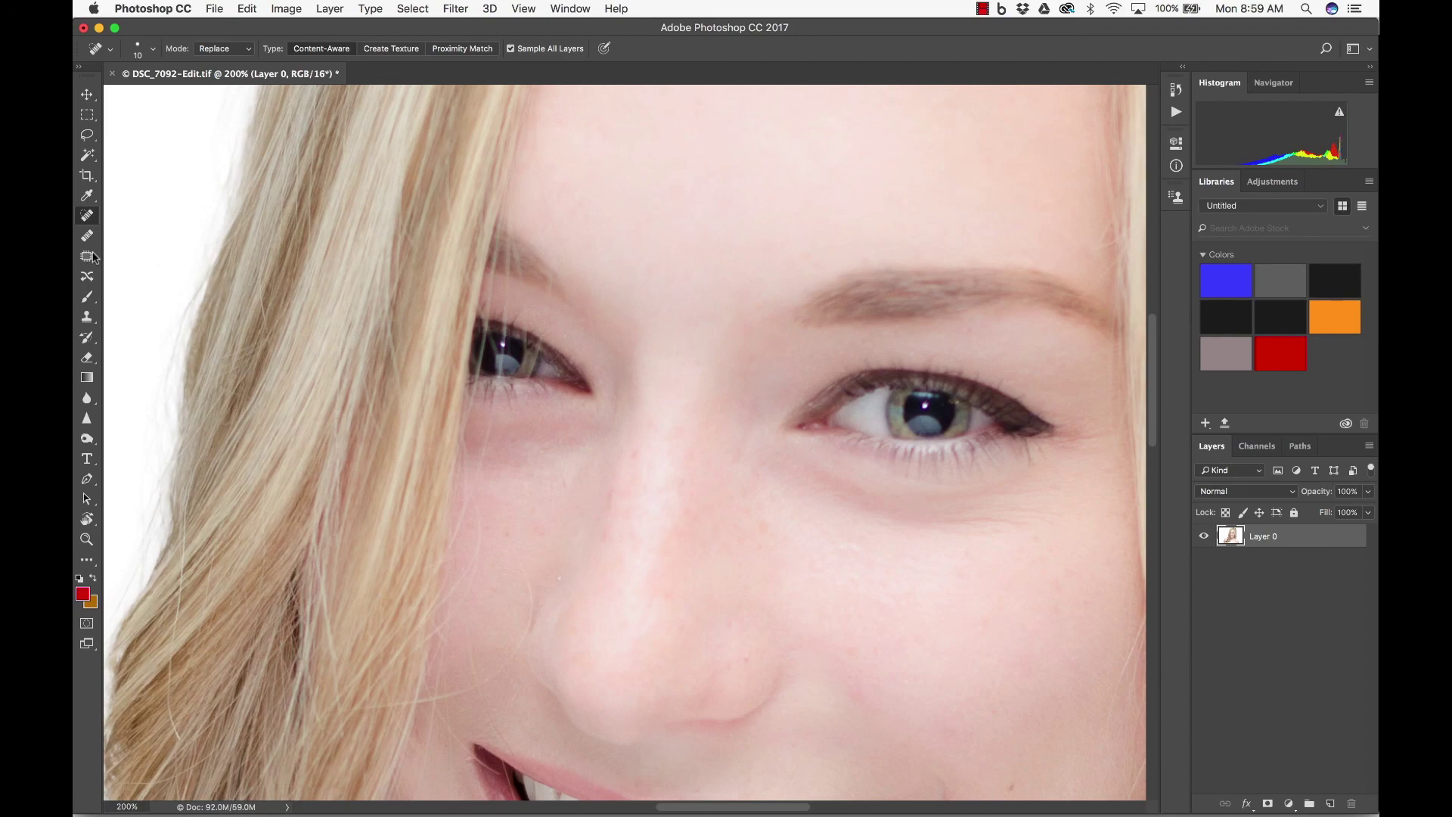
Select the Healing Brush Tool in the toolbar, sampling from a chosen source on the current layer
click(89, 235)
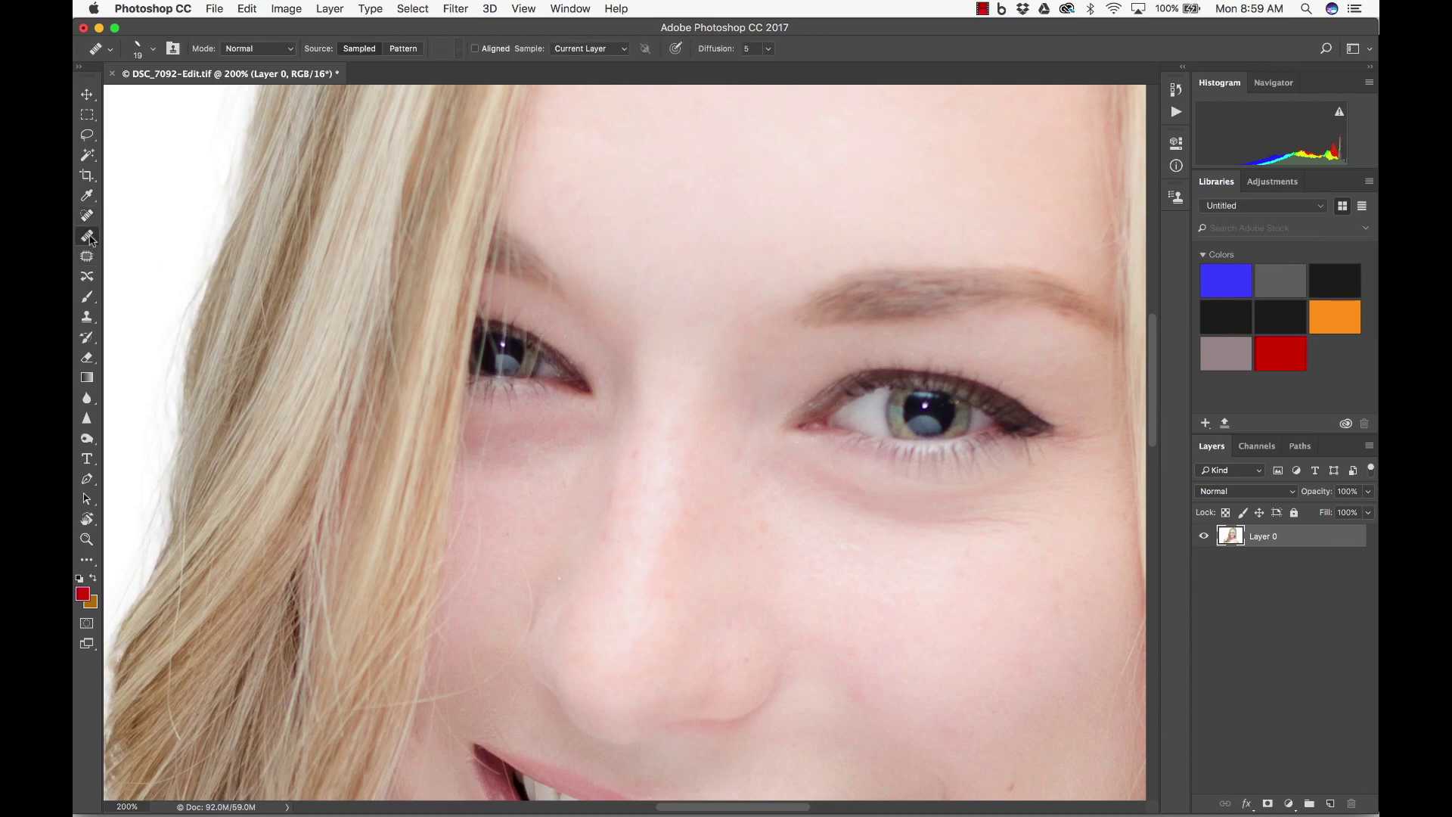